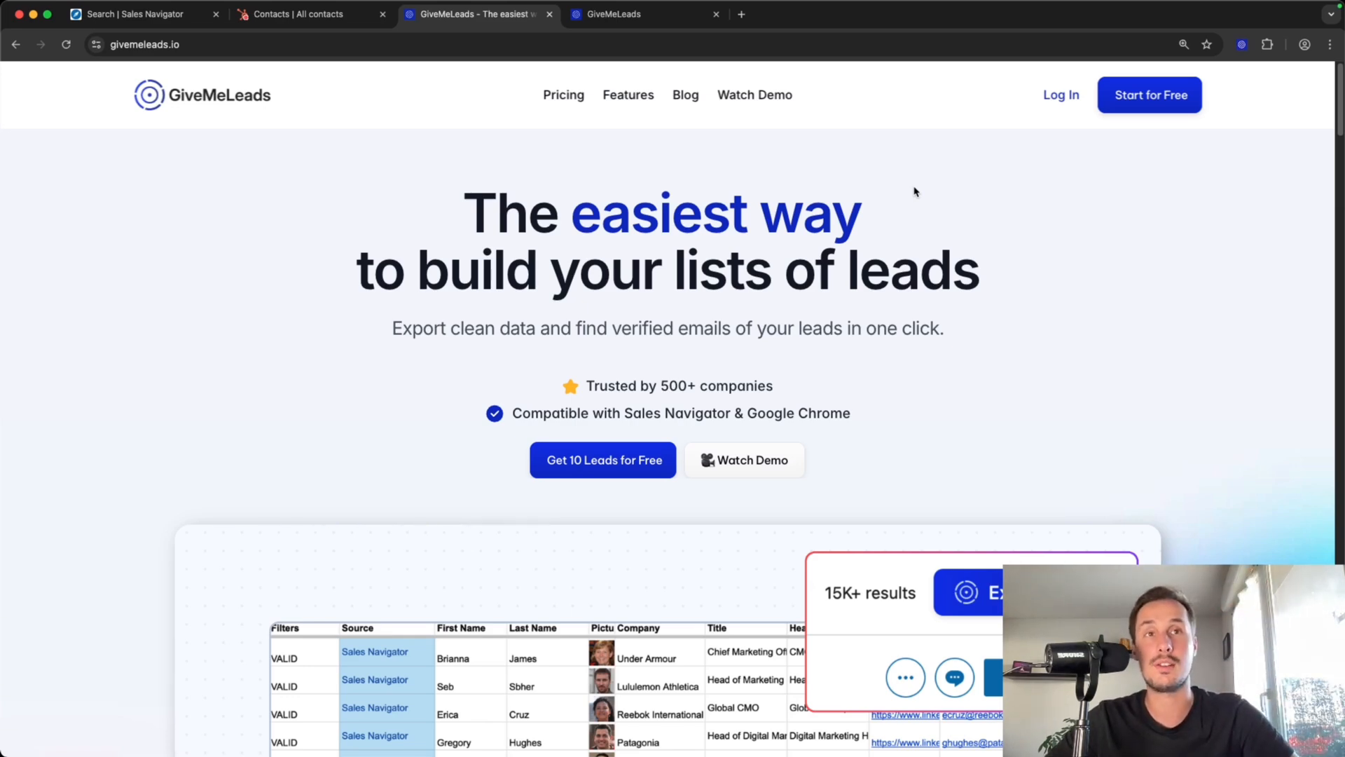
Open the GiveMeLeads account sign-up page, and switch to the app that is already signed in
click(1133, 98)
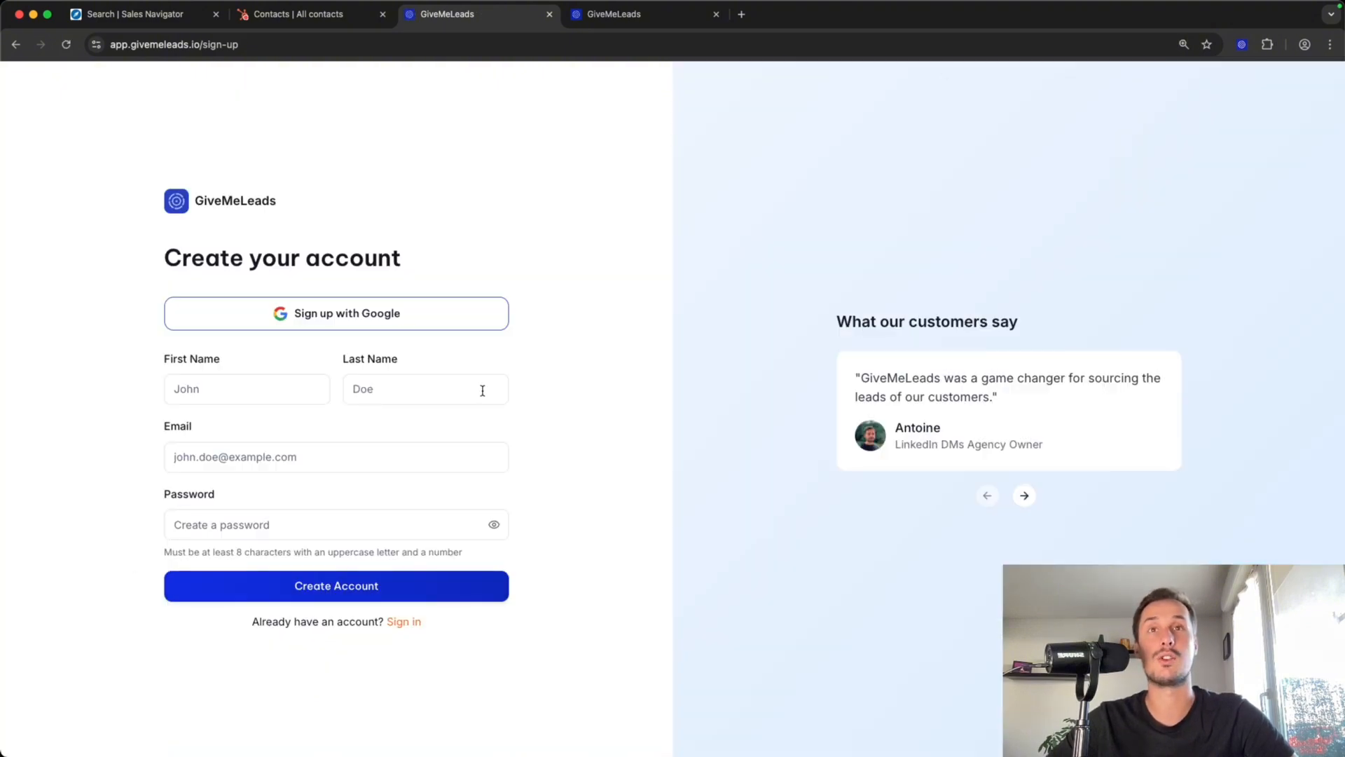
click(616, 14)
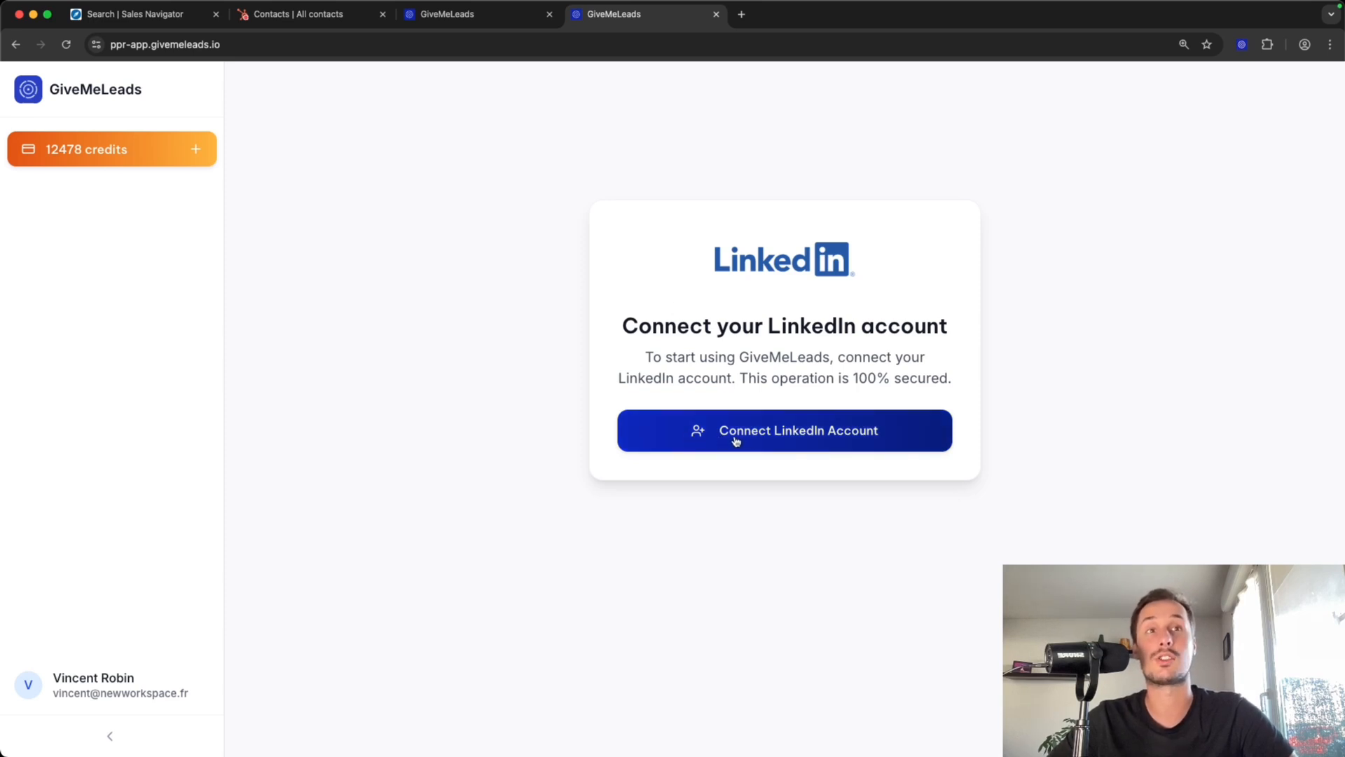
Start connecting a LinkedIn account and go to the email and password fields of its sign-in form
click(862, 443)
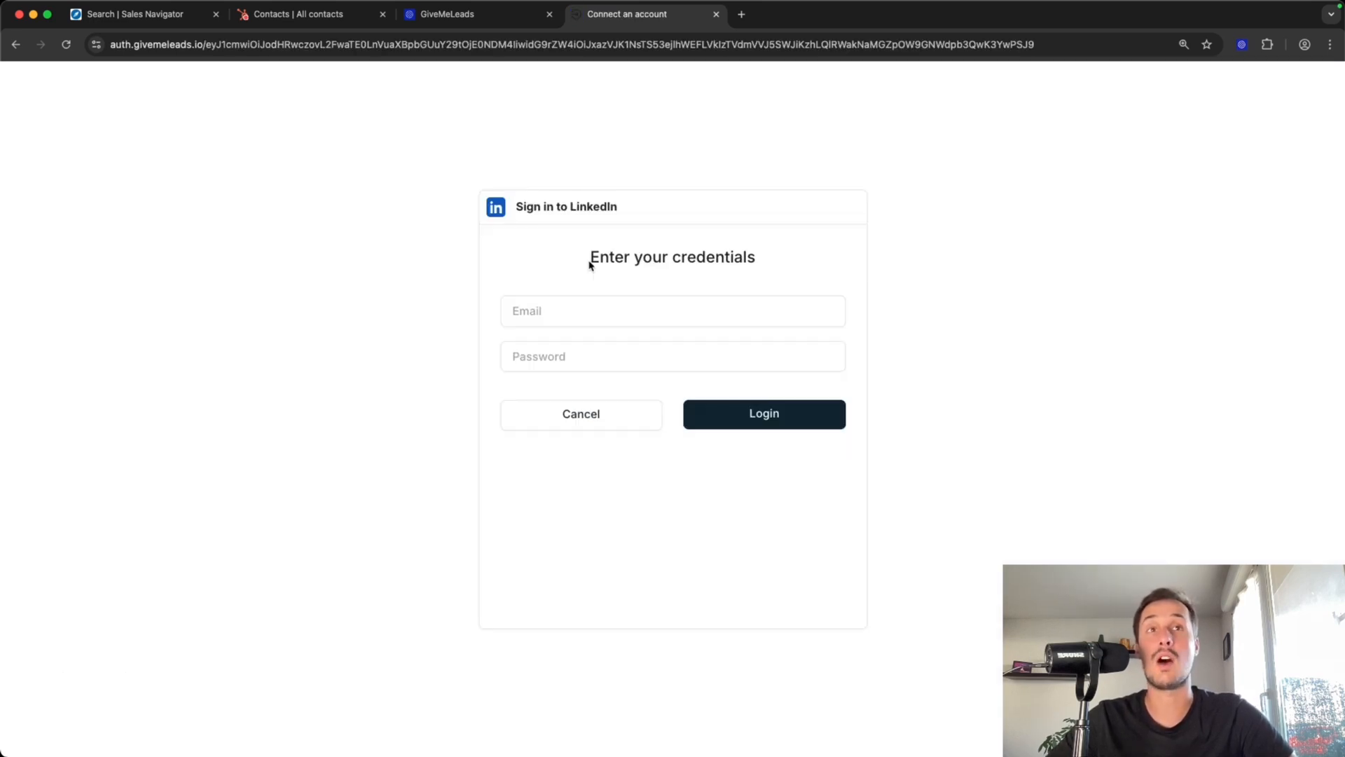
drag(586, 265, 741, 273)
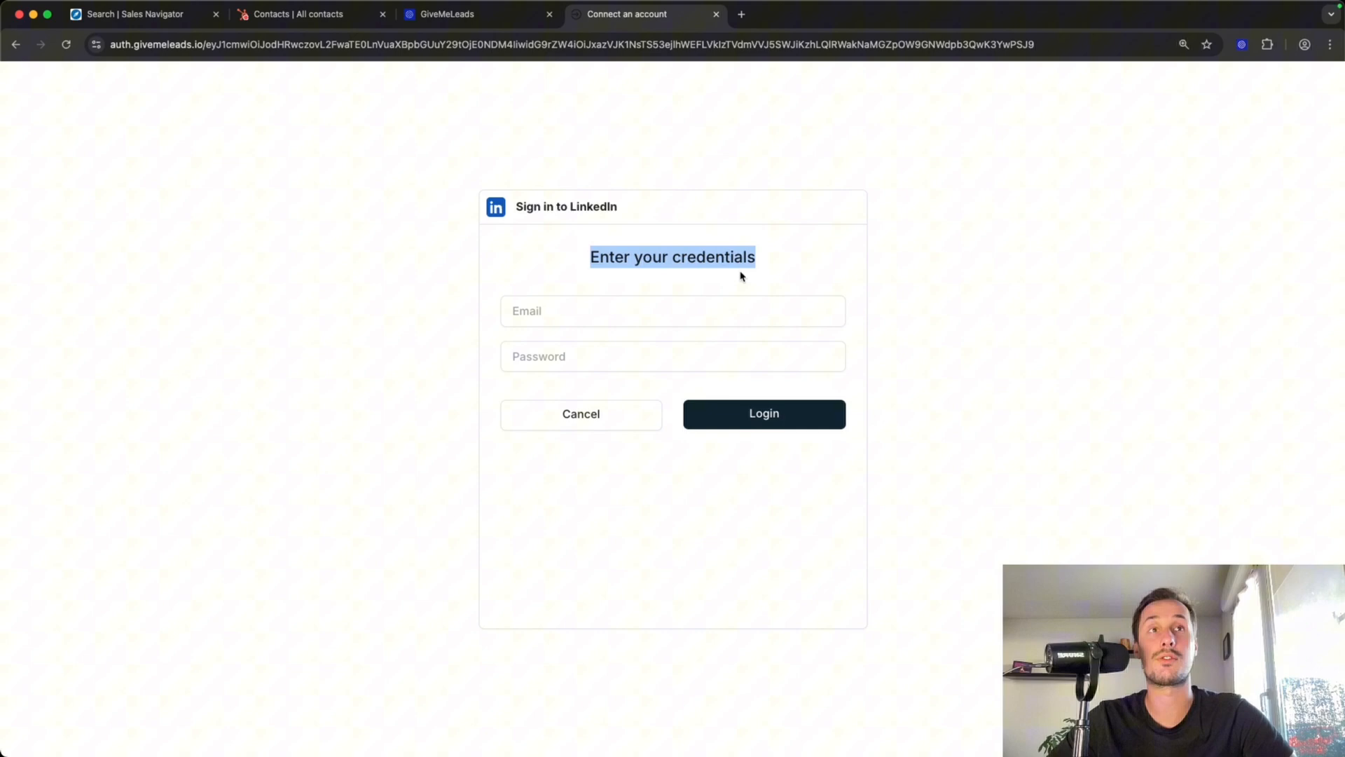
click(790, 263)
click(523, 306)
click(538, 338)
click(588, 348)
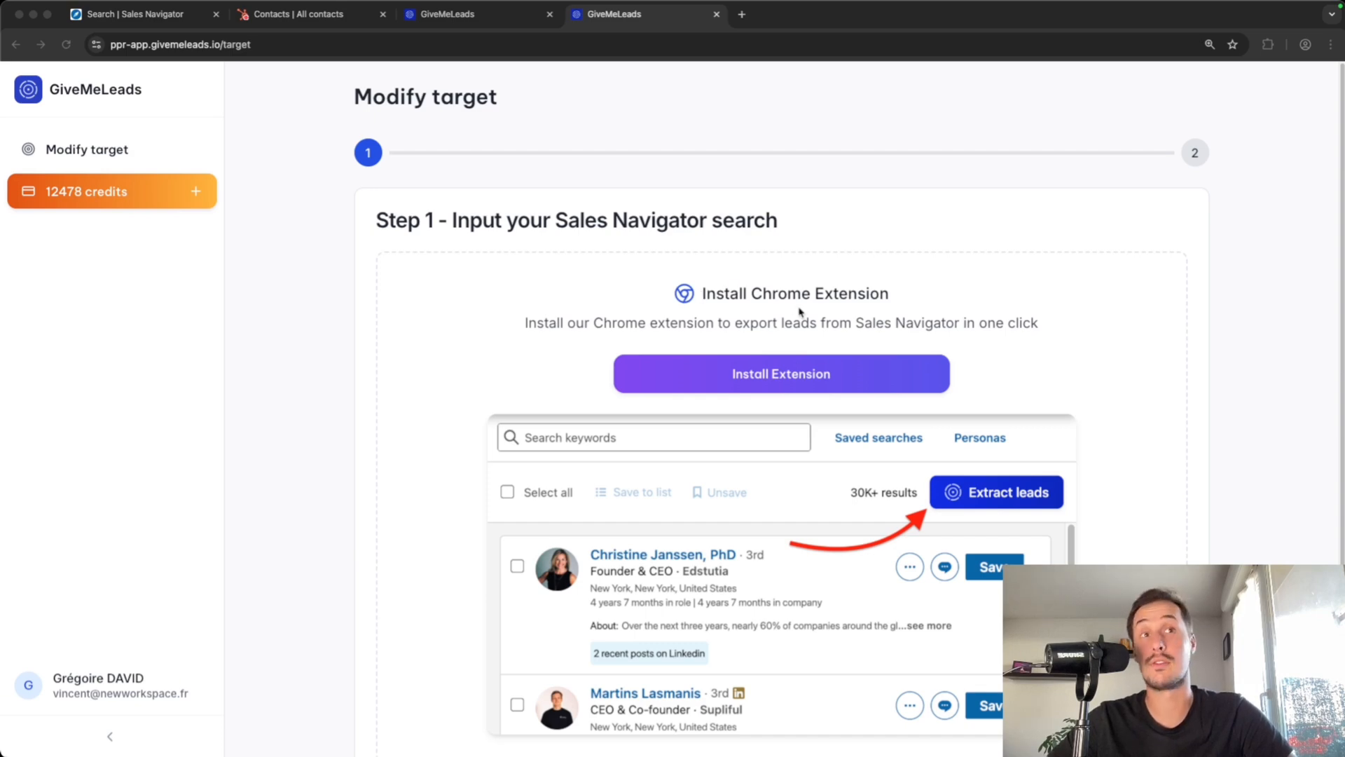
Install the GiveMeLeads extension from the Chrome Web Store and approve adding it to the browser
click(809, 381)
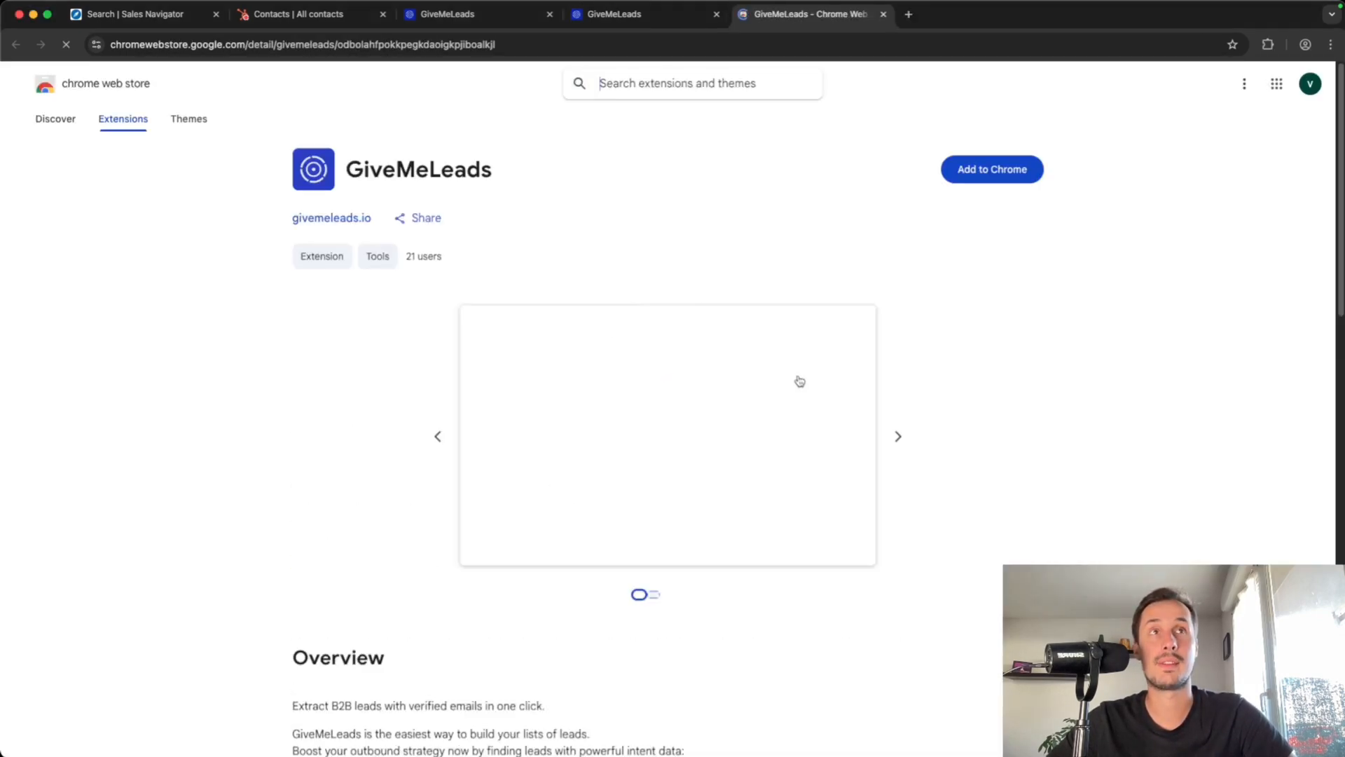
click(990, 179)
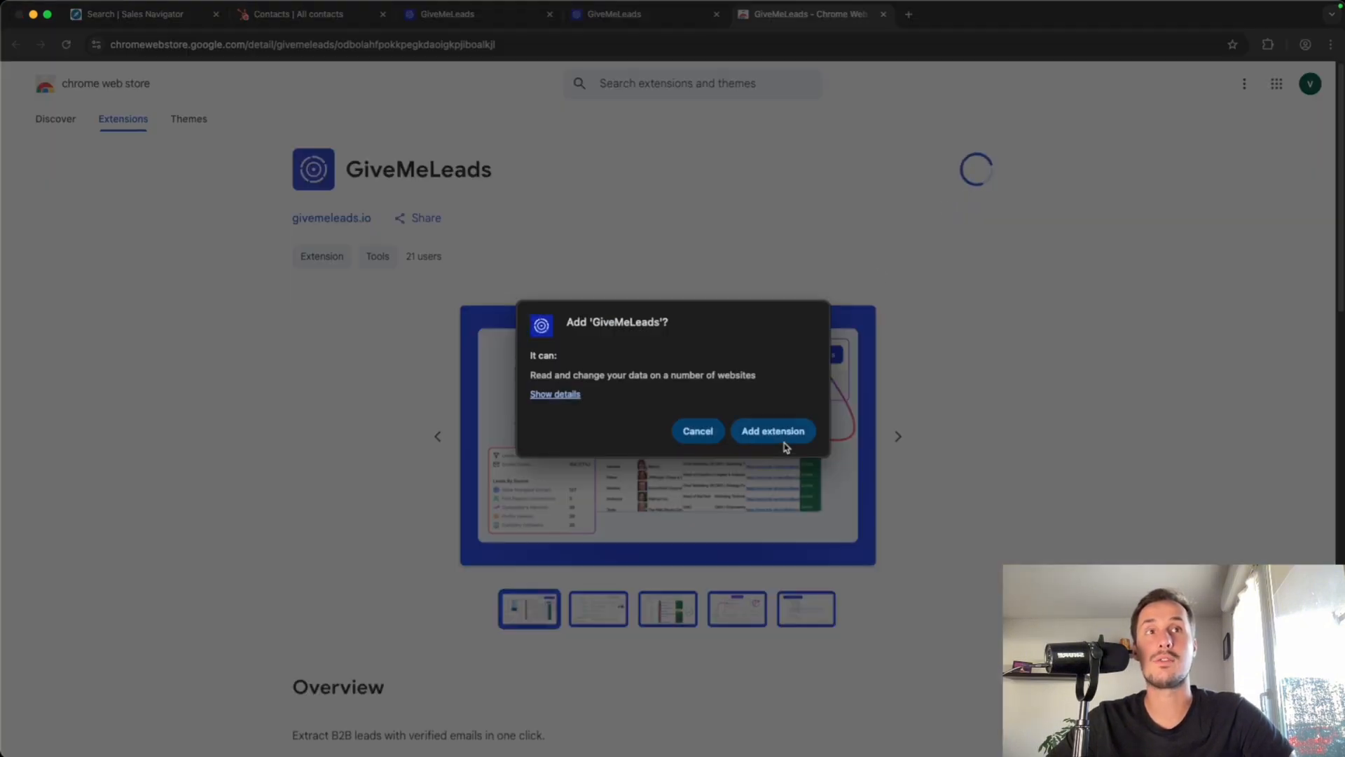
click(773, 431)
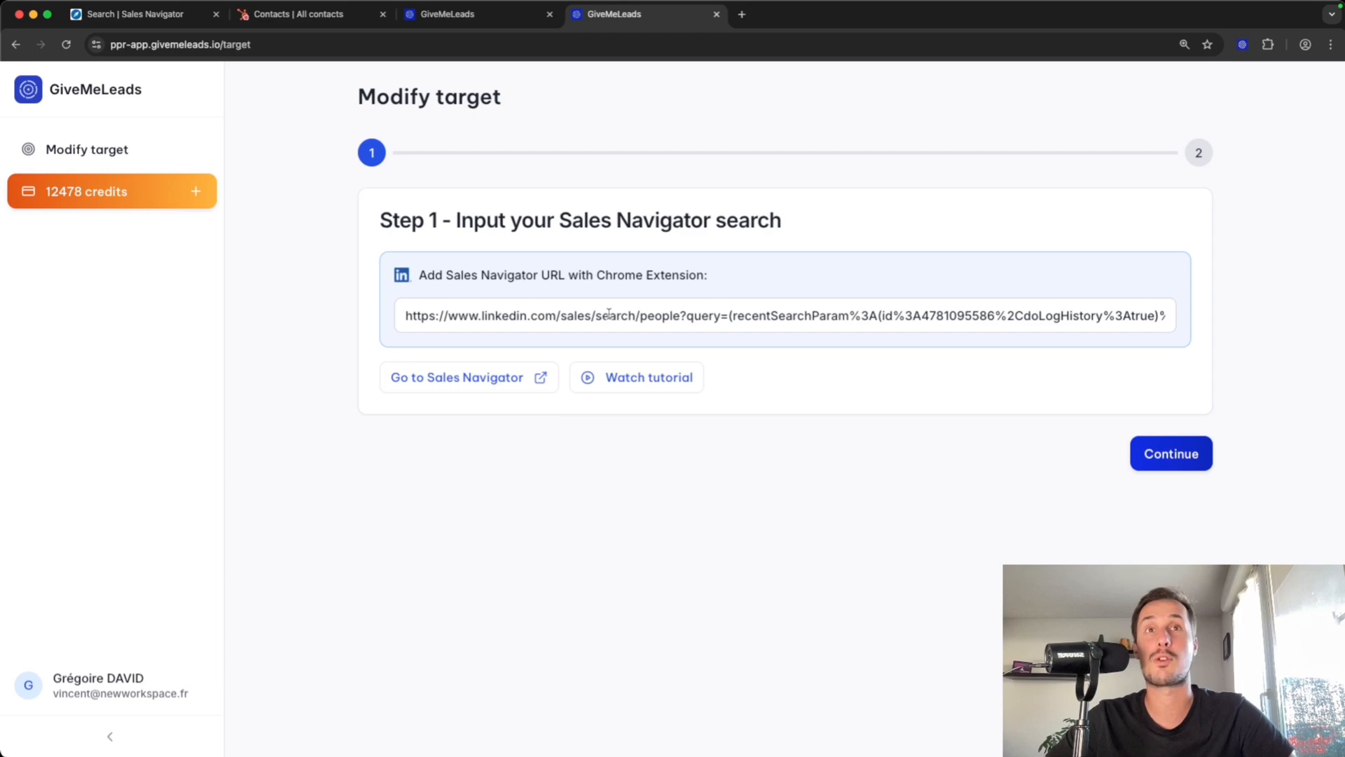
Review the company headcount, current job title, recent updates and geography filters of the Sales Navigator lead search
click(139, 12)
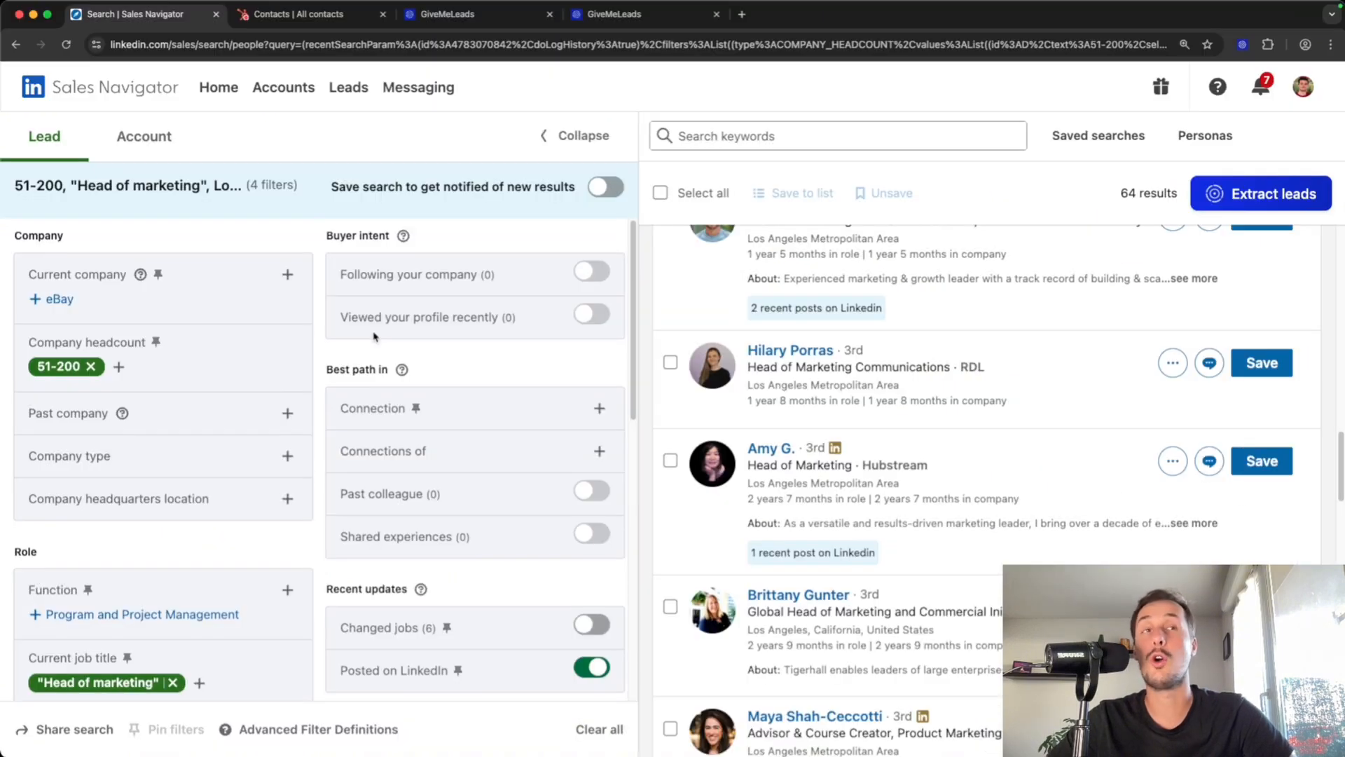
scroll(374, 337, down, 1)
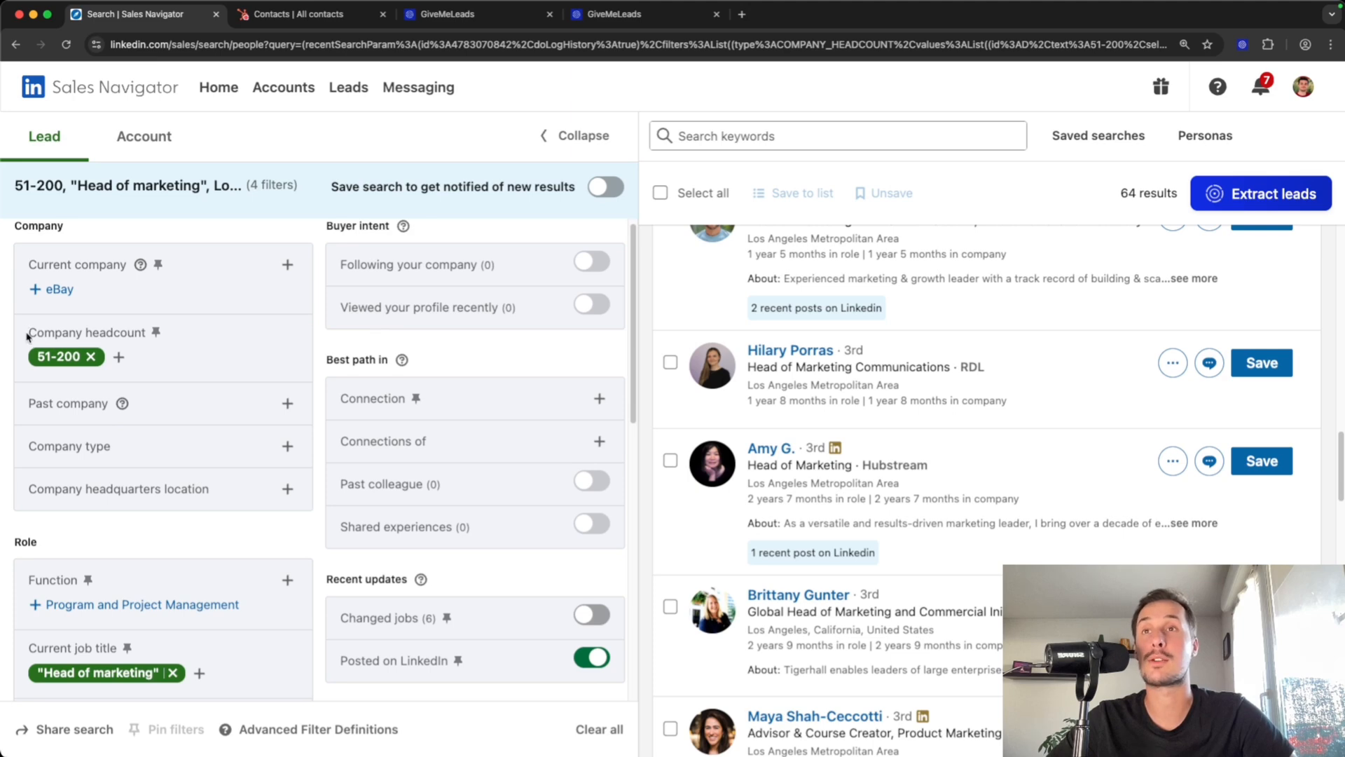
drag(31, 333, 161, 337)
click(217, 334)
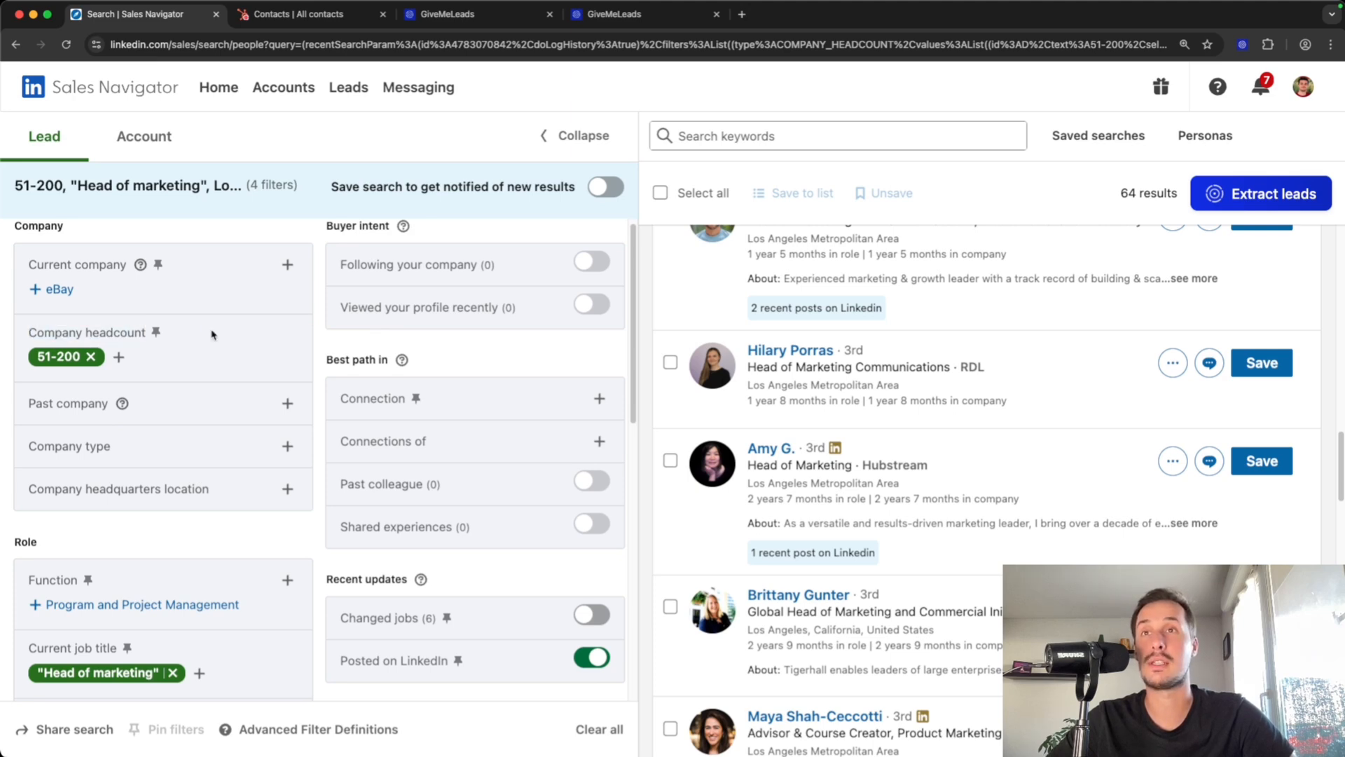
scroll(186, 354, down, 5)
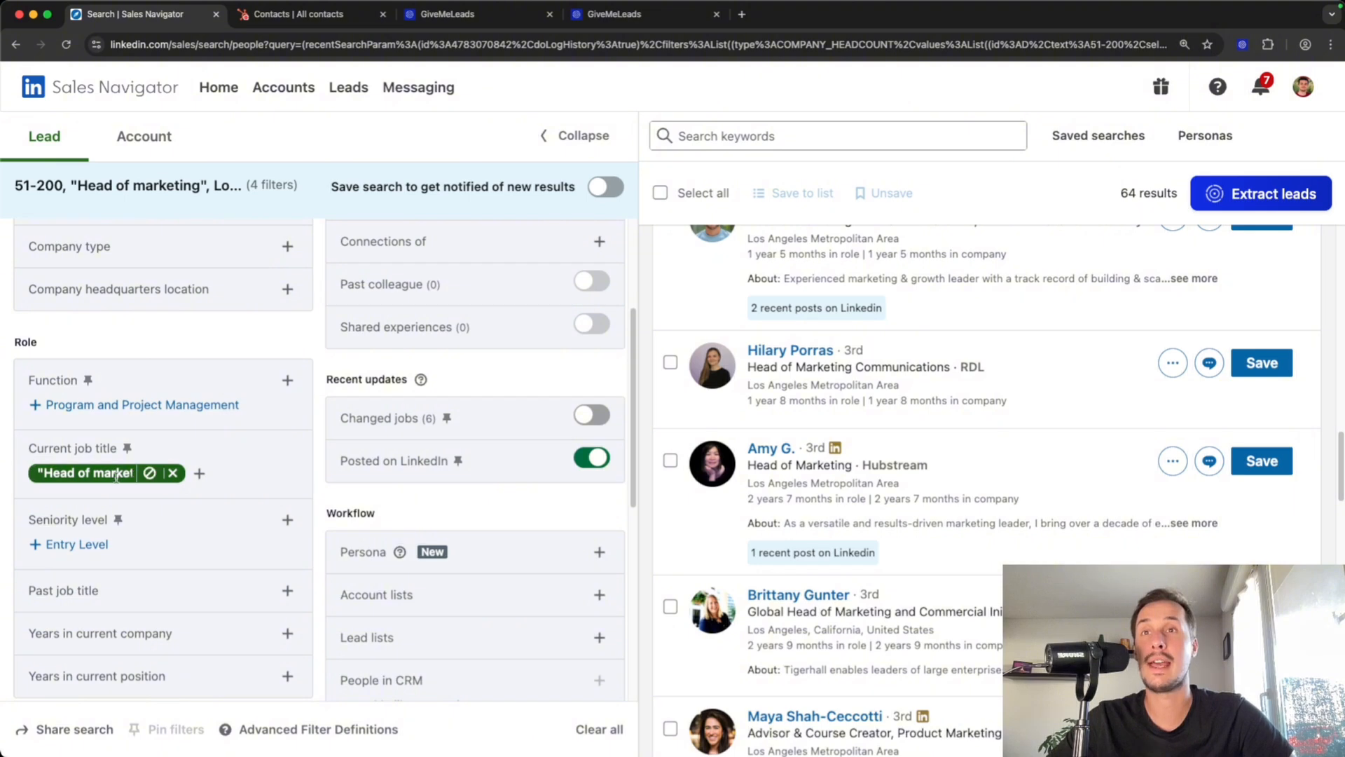
scroll(29, 434, down, 10)
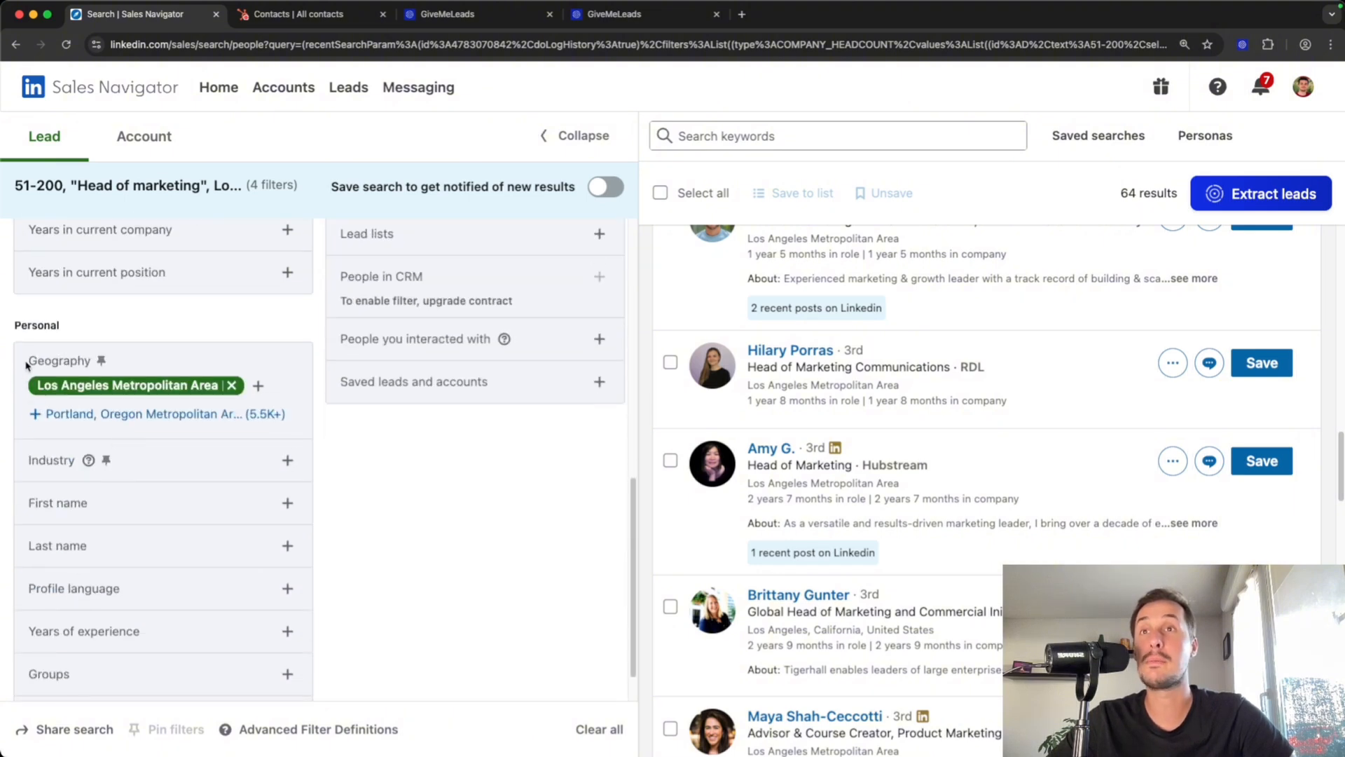
scroll(224, 412, up, 10)
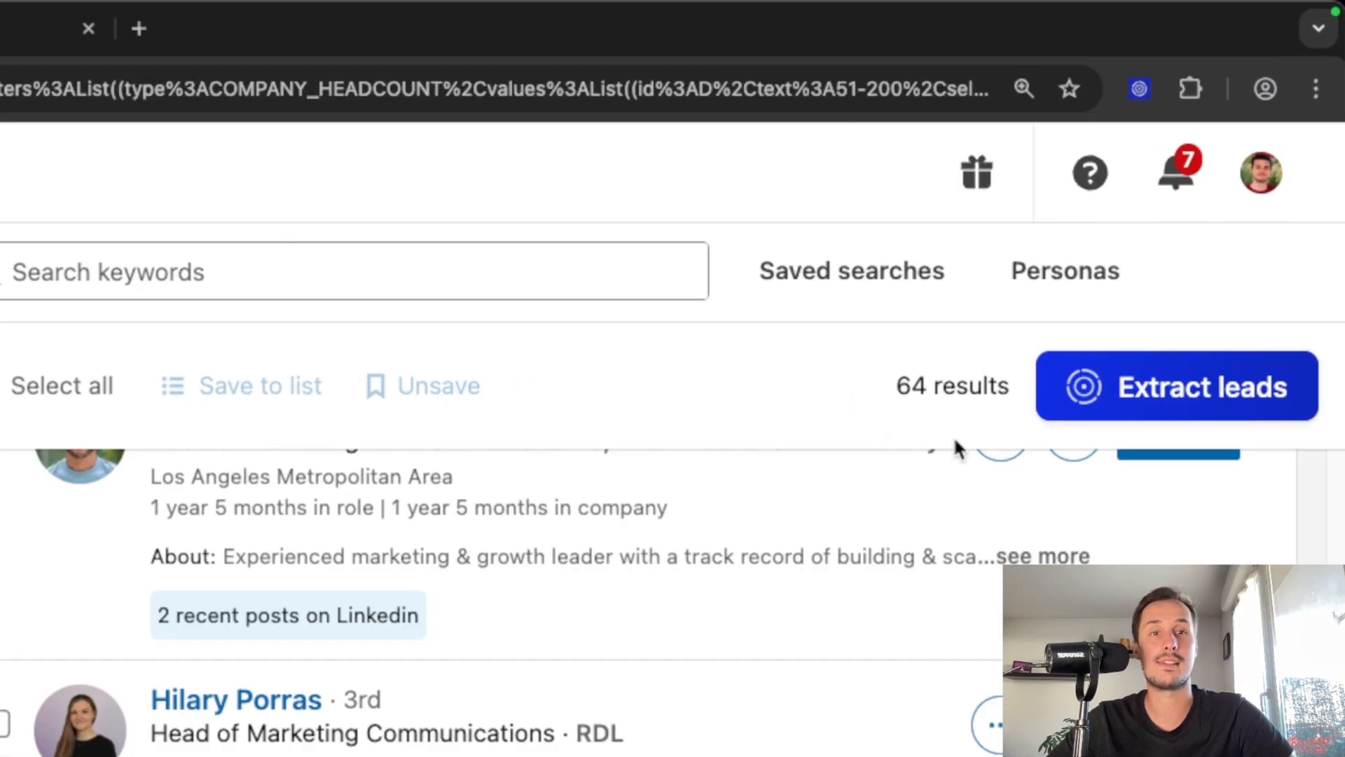
Extract the leads of the Sales Navigator search into GiveMeLeads and continue to choosing the sources
scroll(749, 449, down, 10)
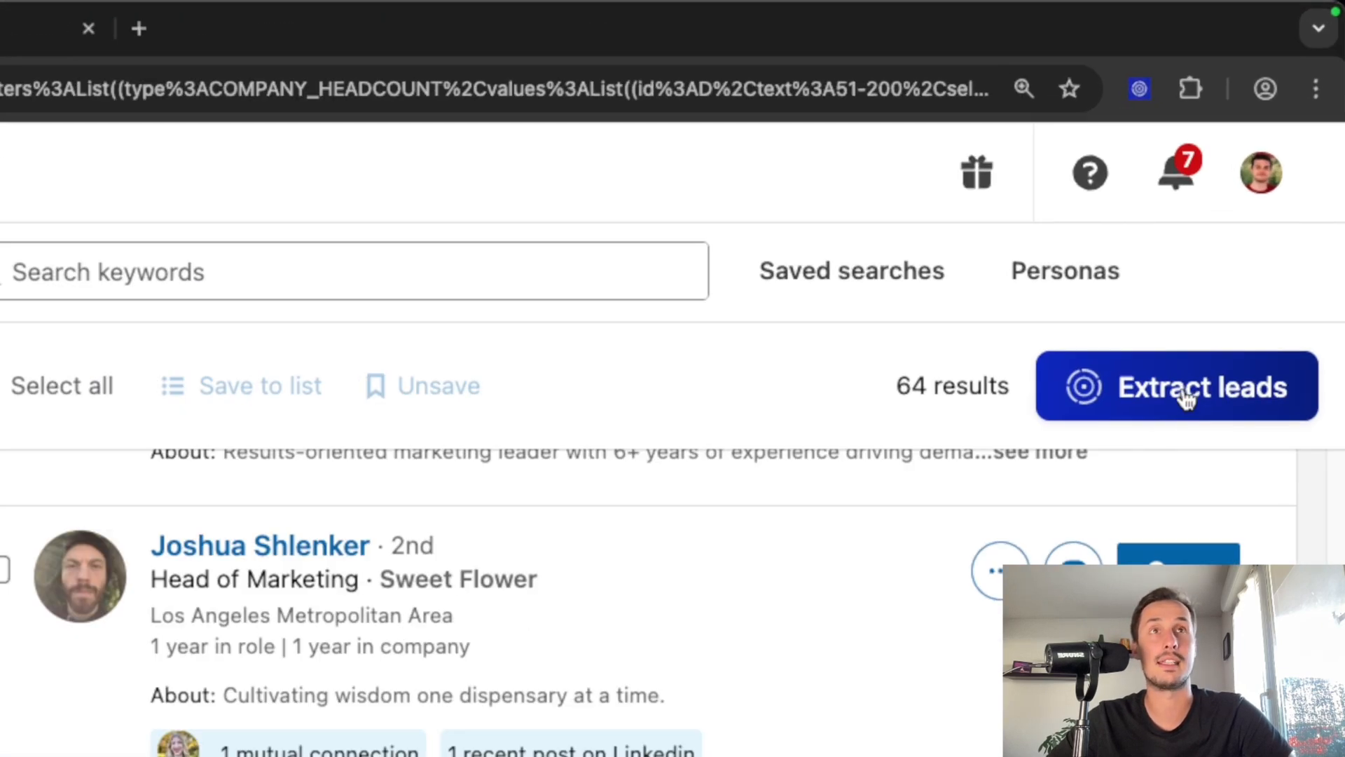
click(1186, 398)
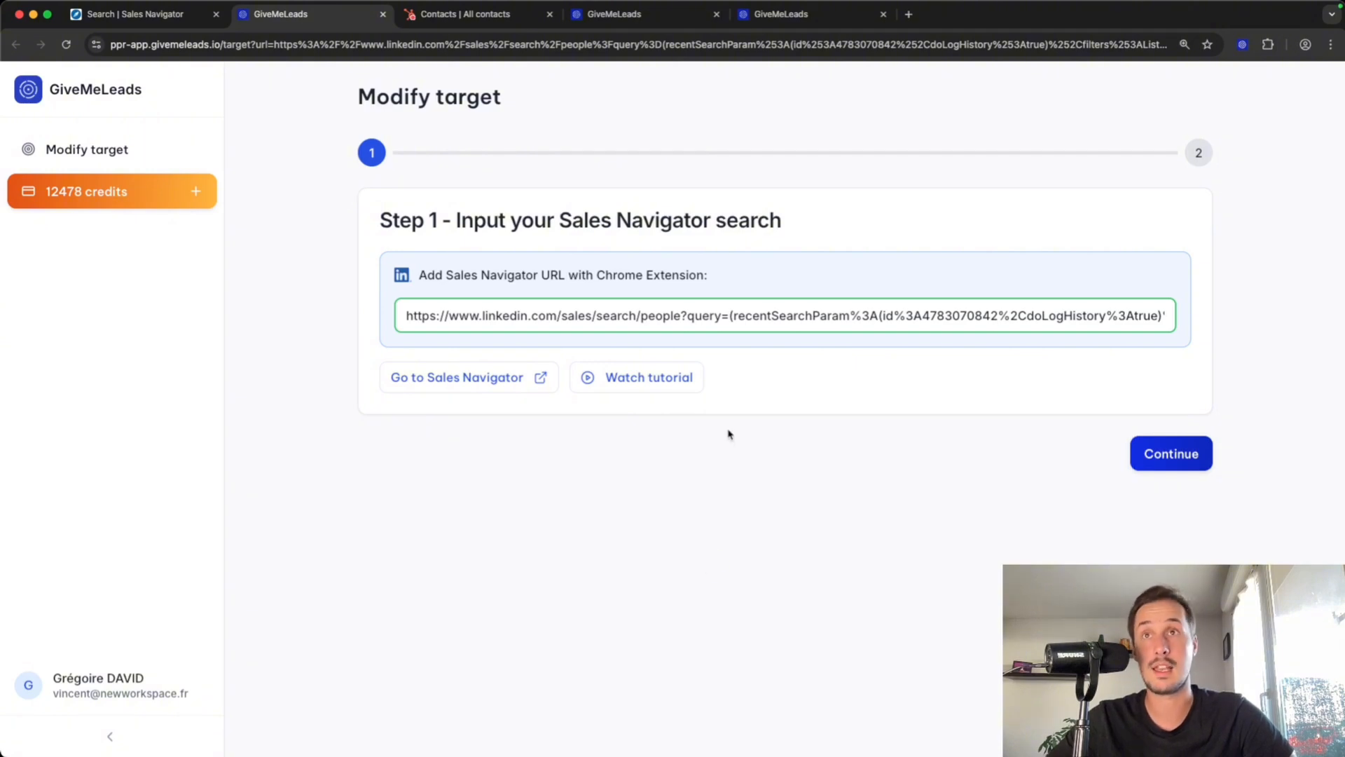
click(1167, 457)
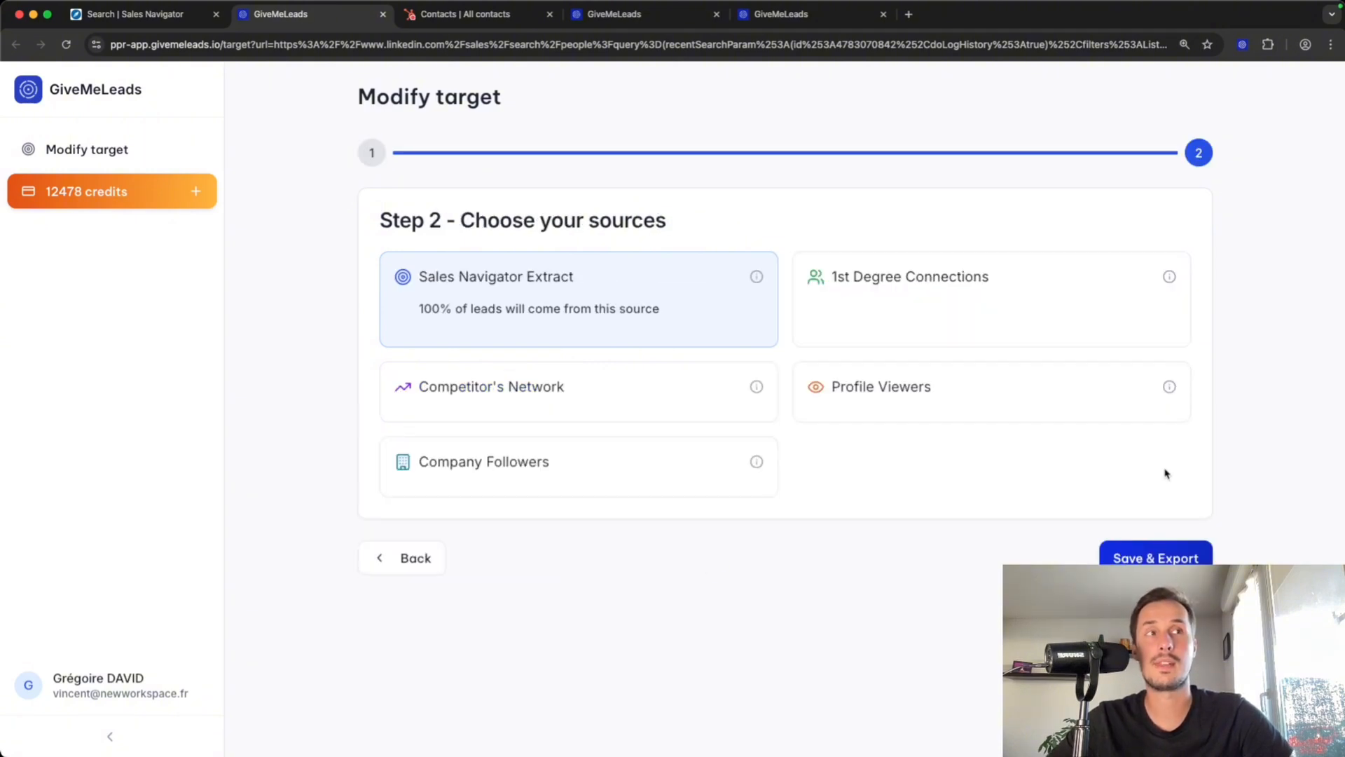
Save the target with Sales Navigator Extract as its source and start an export of 40 leads
click(1138, 556)
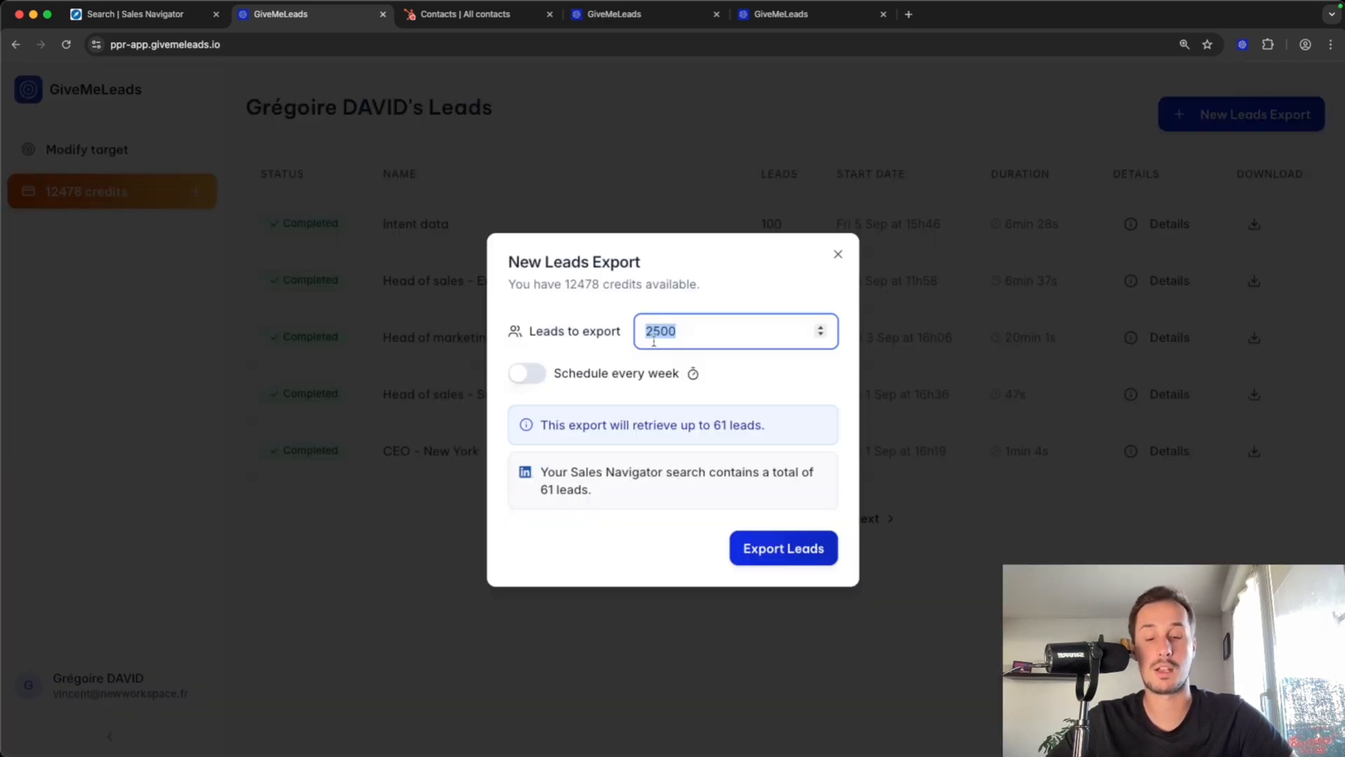
text(40)
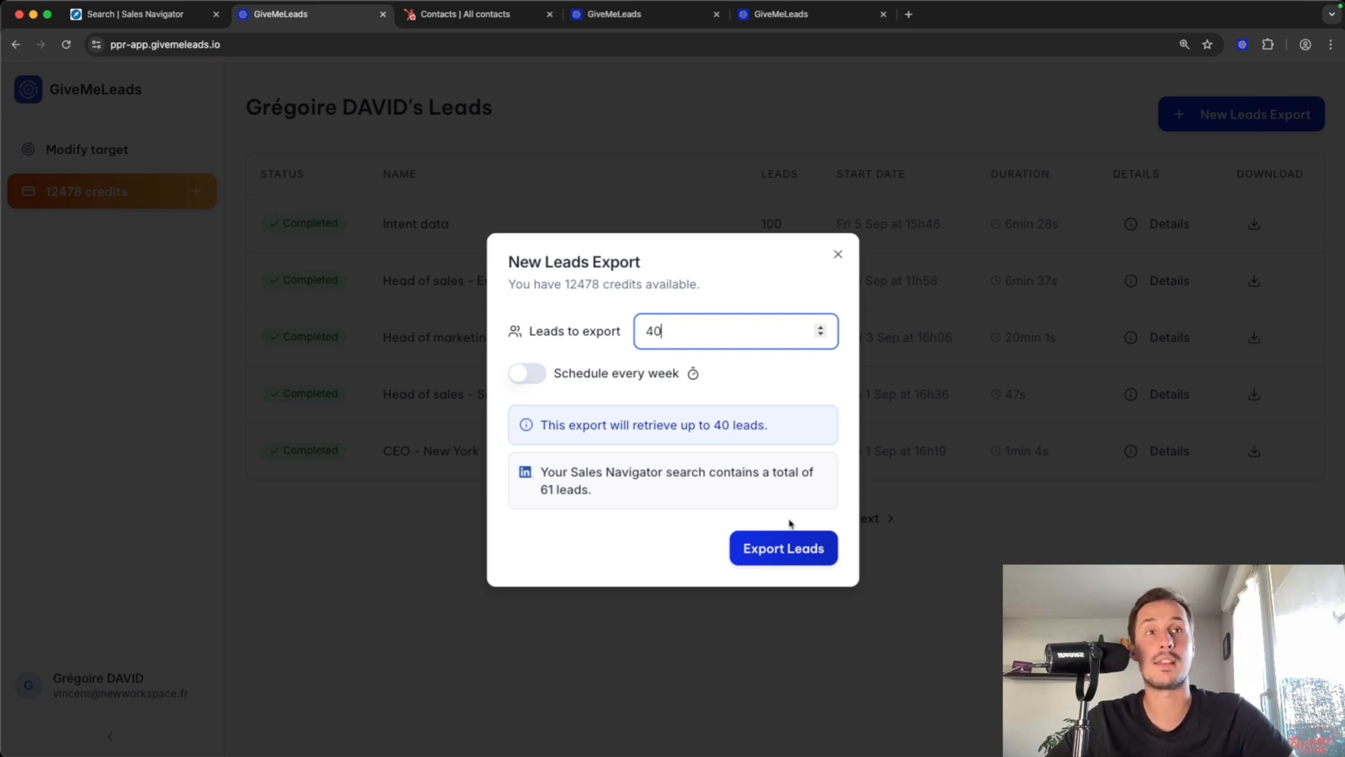
click(773, 559)
Rename the running export as "Head of marketing - Los Angeles - 51/200 - Posted on LinkedIn"
click(432, 362)
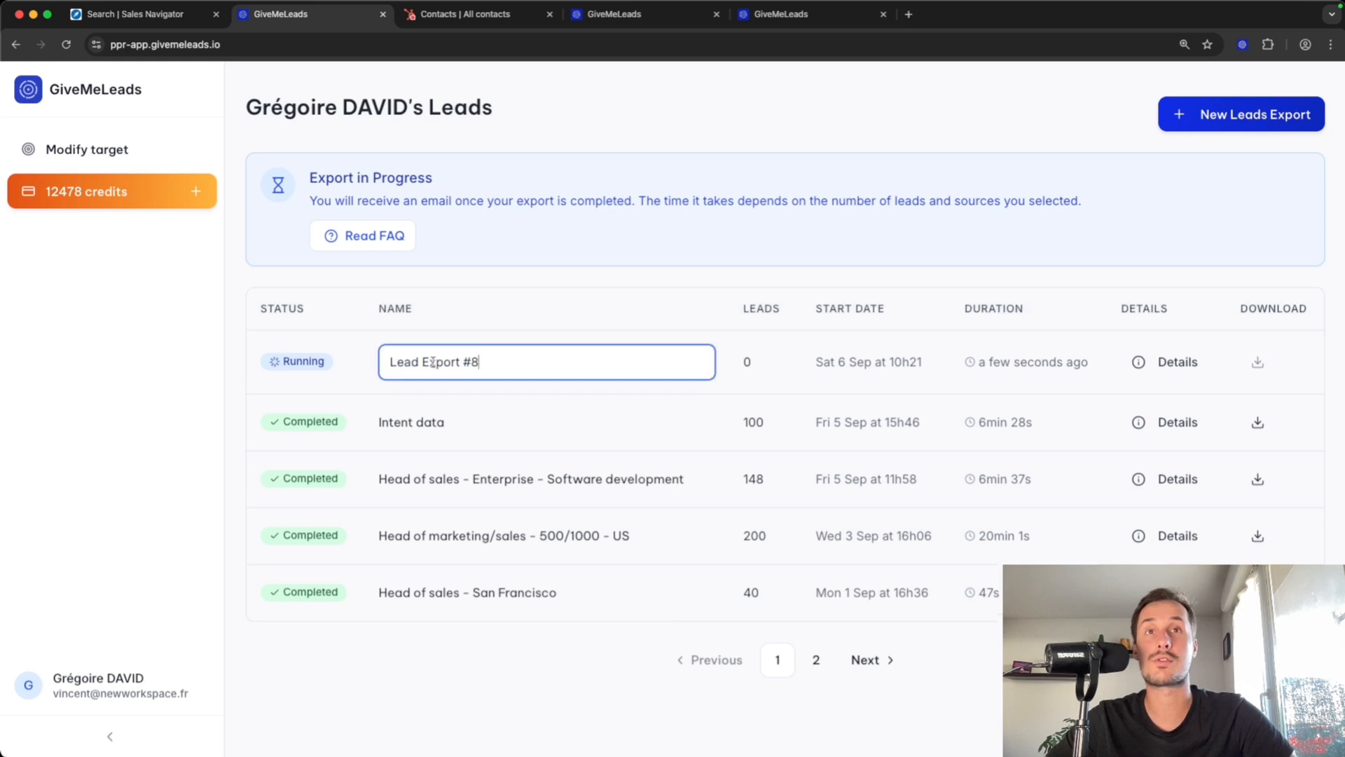
mouse_move(523, 362)
mouse_down()
mouse_move(384, 362)
mouse_move(511, 361)
mouse_up()
text(Head of marketing - Los Angeles - 51/200)
click(510, 361)
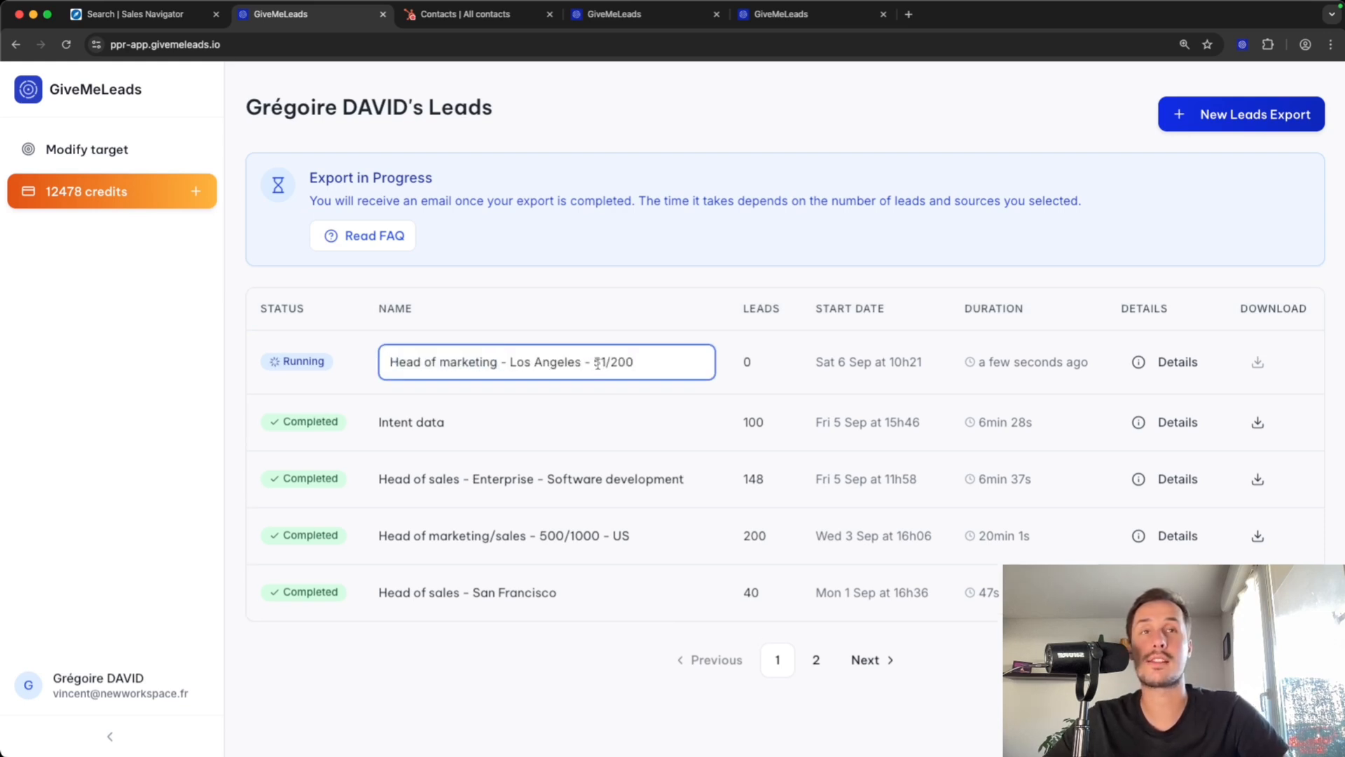
click(654, 364)
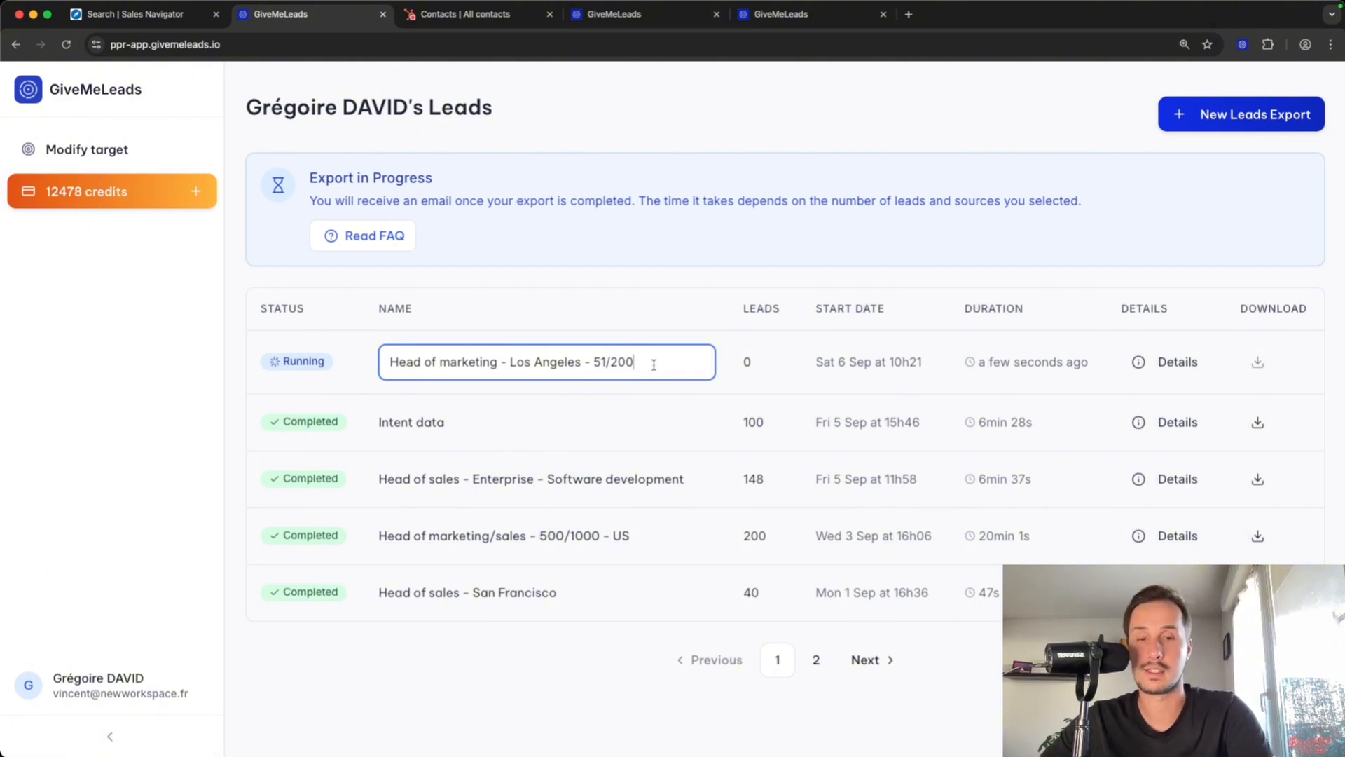
text(- Posted on LinkedIn)
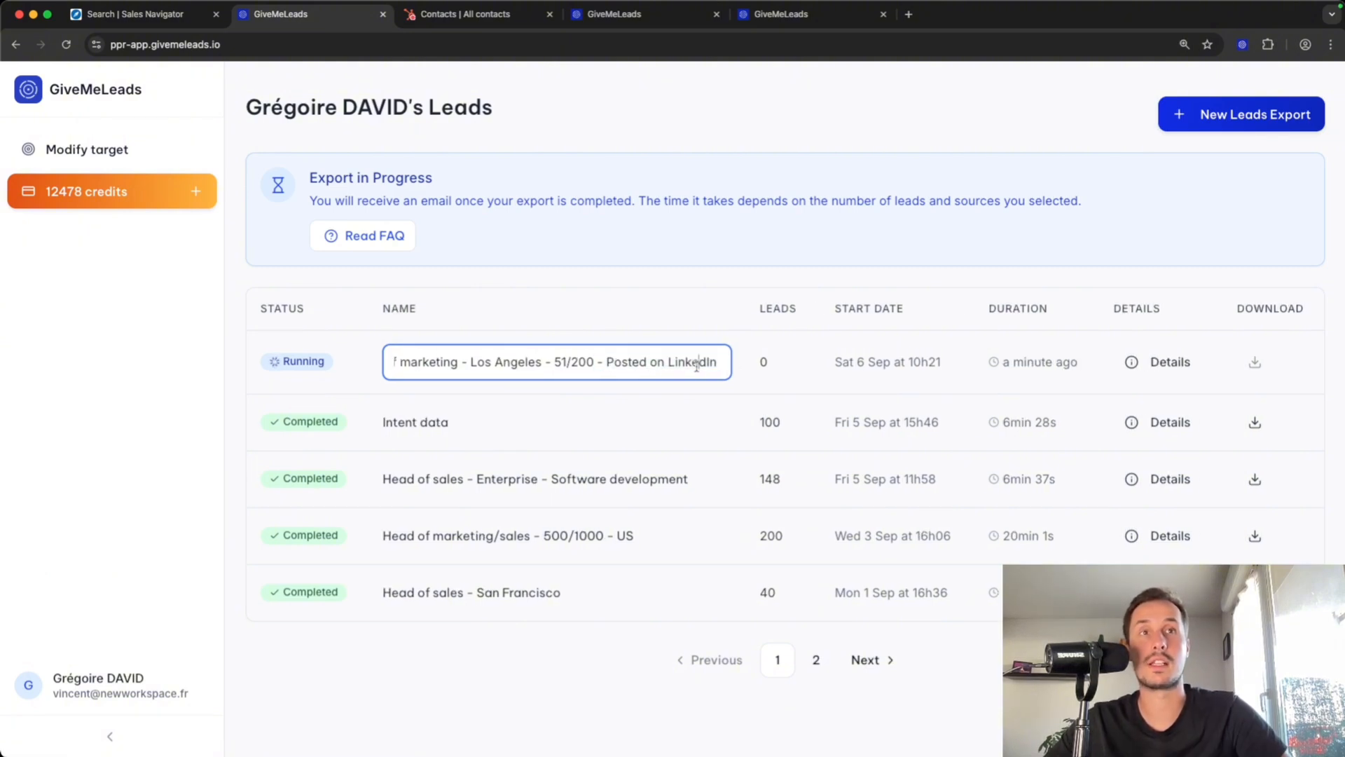
key(Return)
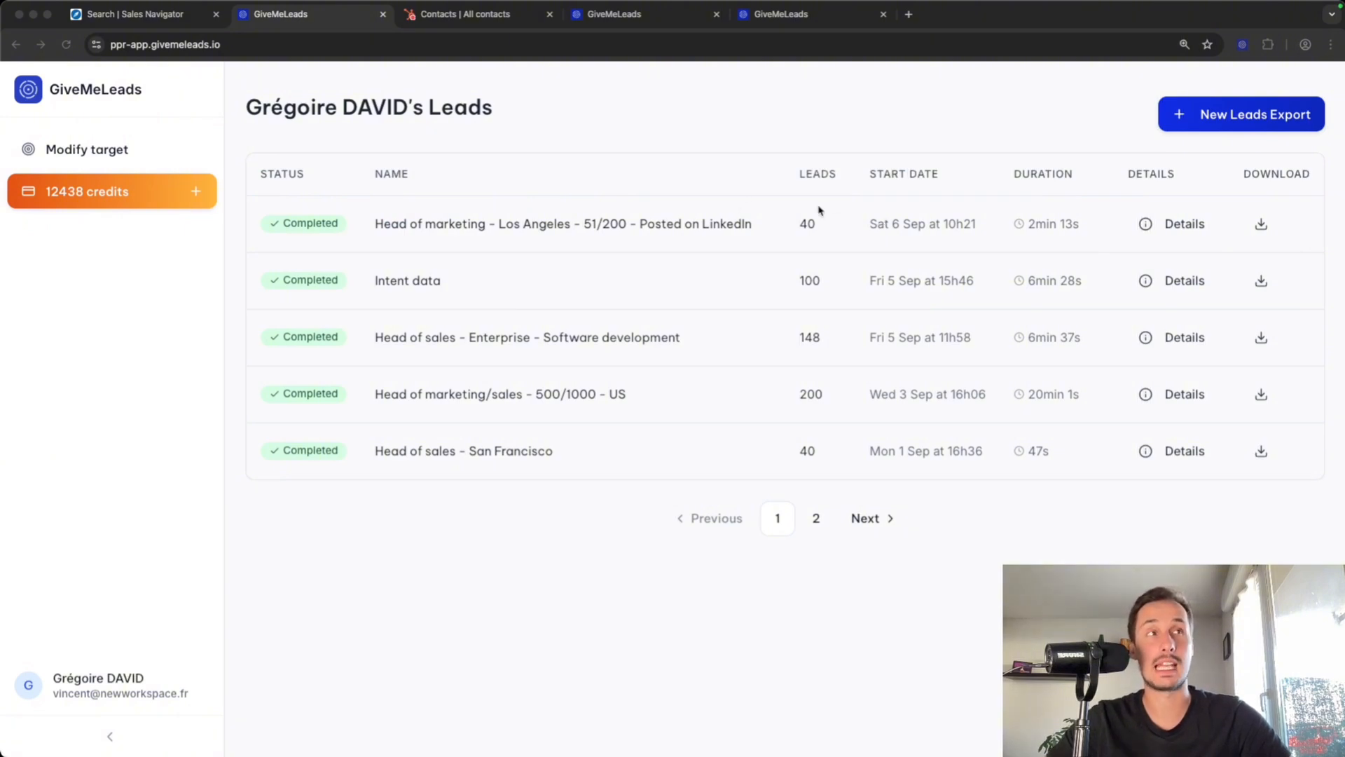
Download the "Head of marketing - Los Angeles - 51/200 - Posted on LinkedIn" export as a CSV file
click(1303, 204)
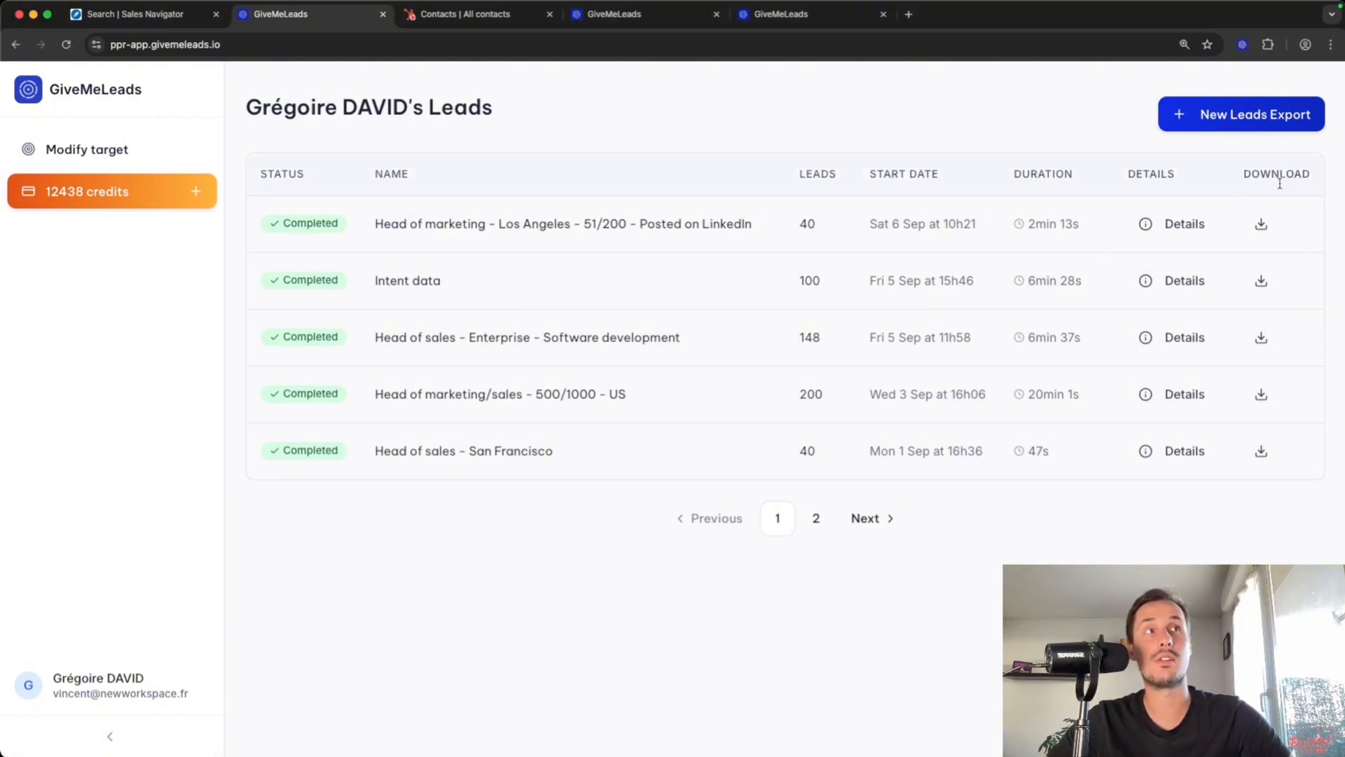
click(1264, 224)
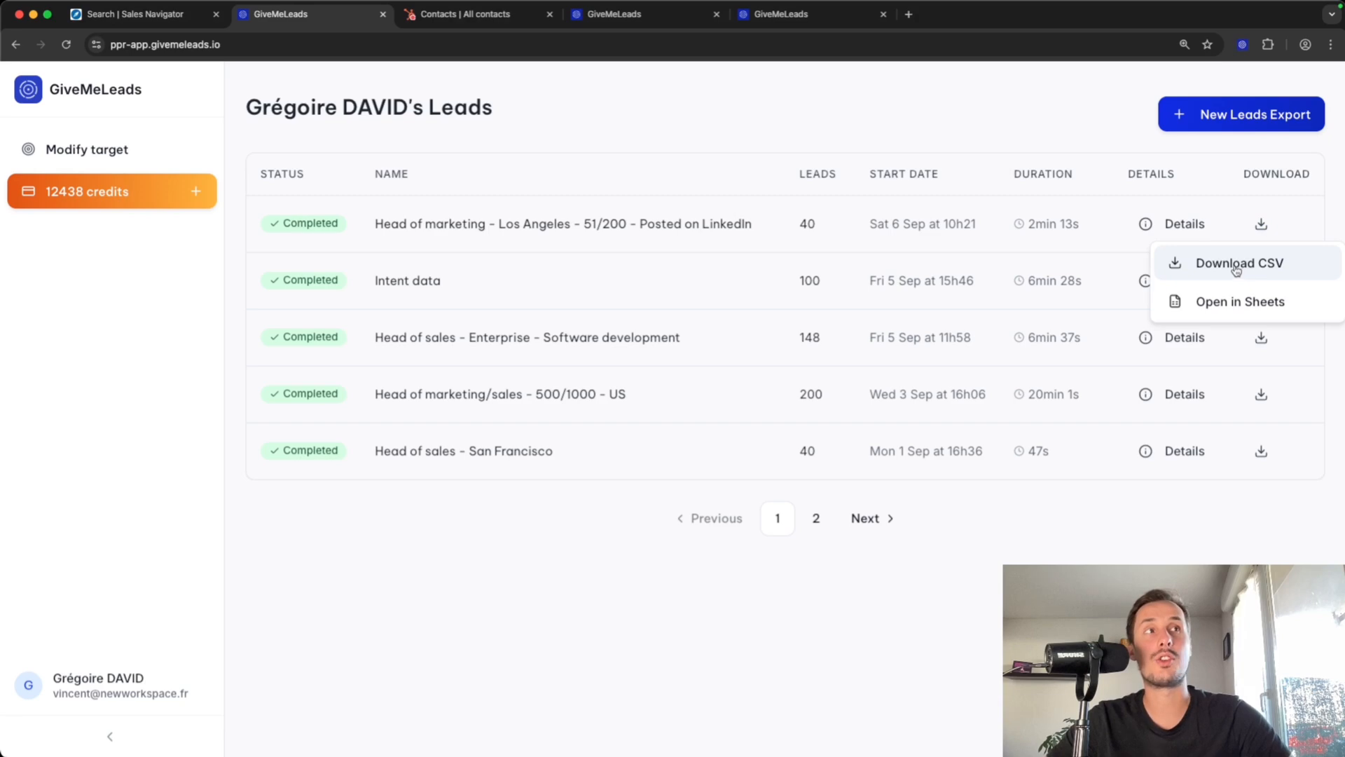
click(1237, 266)
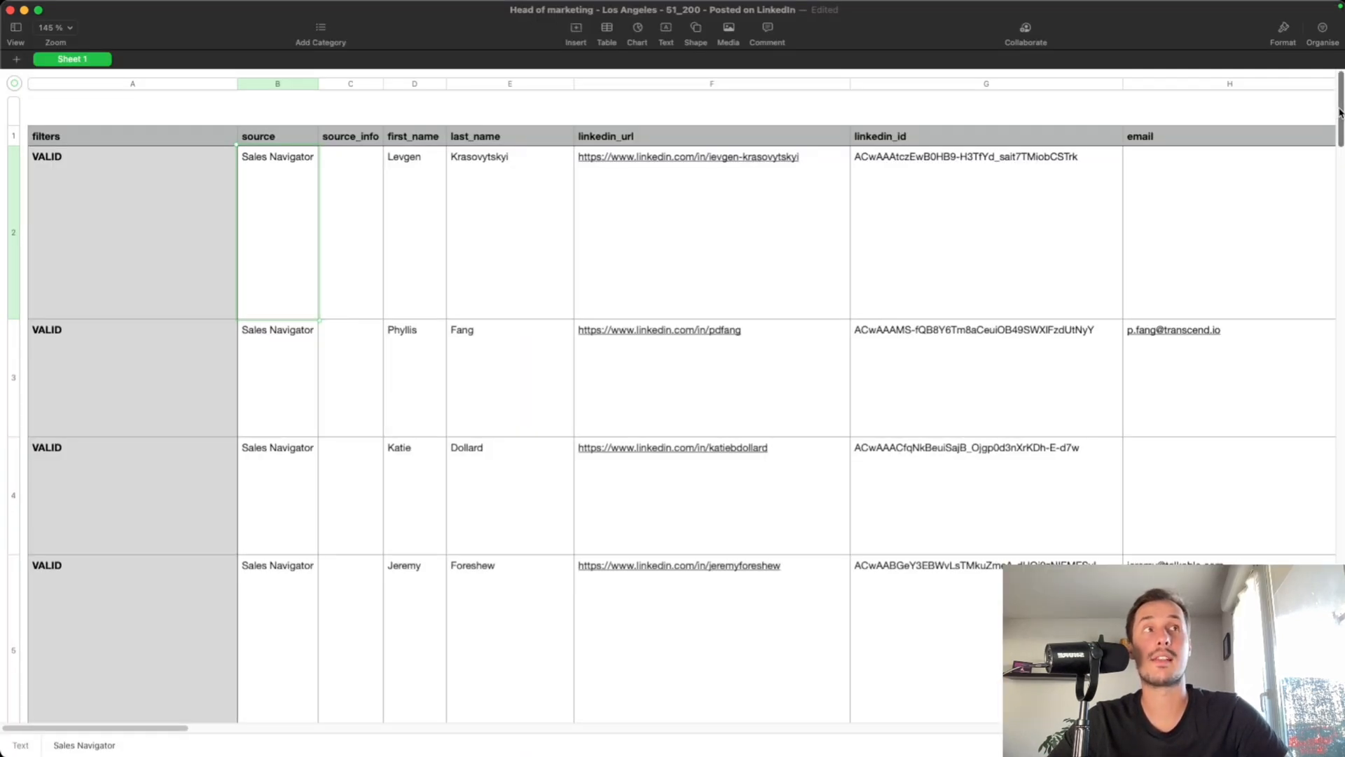
Look through the rows and columns of the exported spreadsheet, including LinkedIn URL, email, email status, job title and location
drag(1340, 112, 1313, 417)
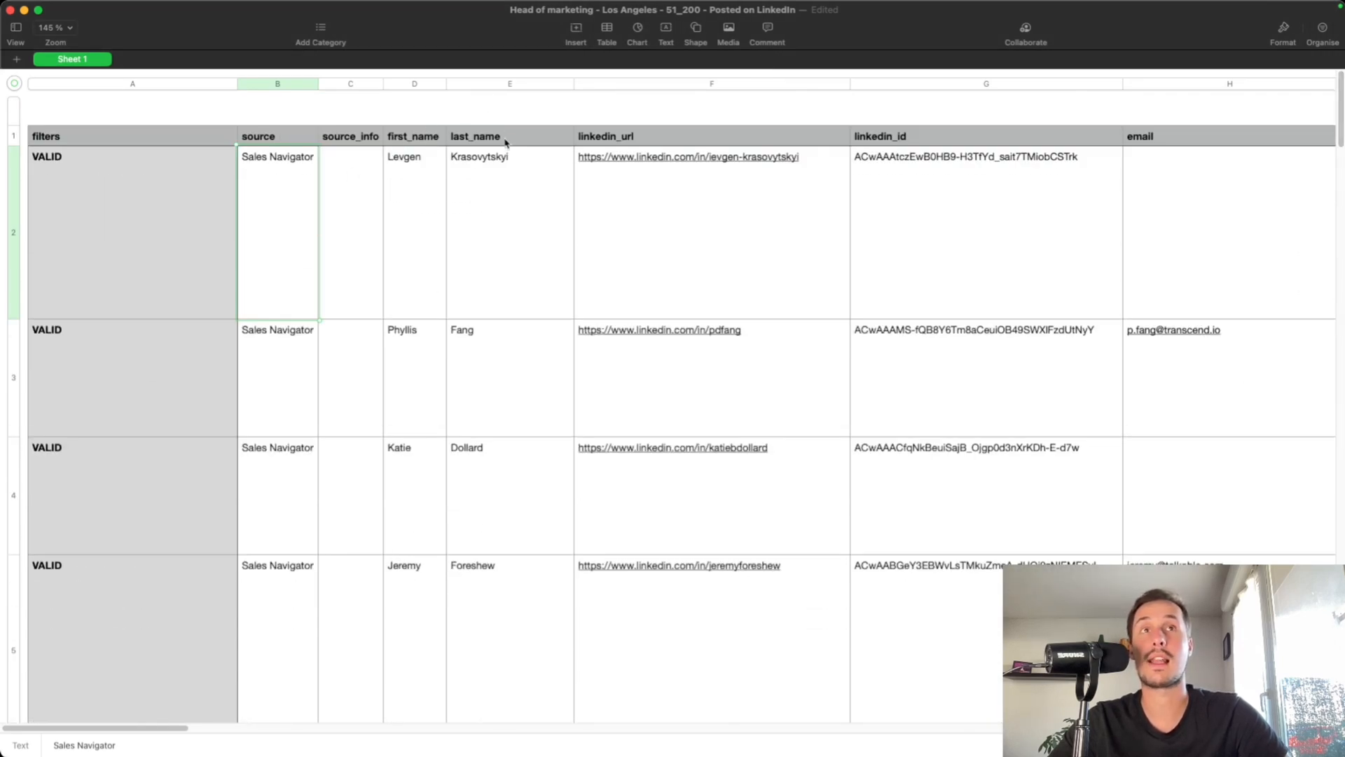
drag(176, 728, 295, 713)
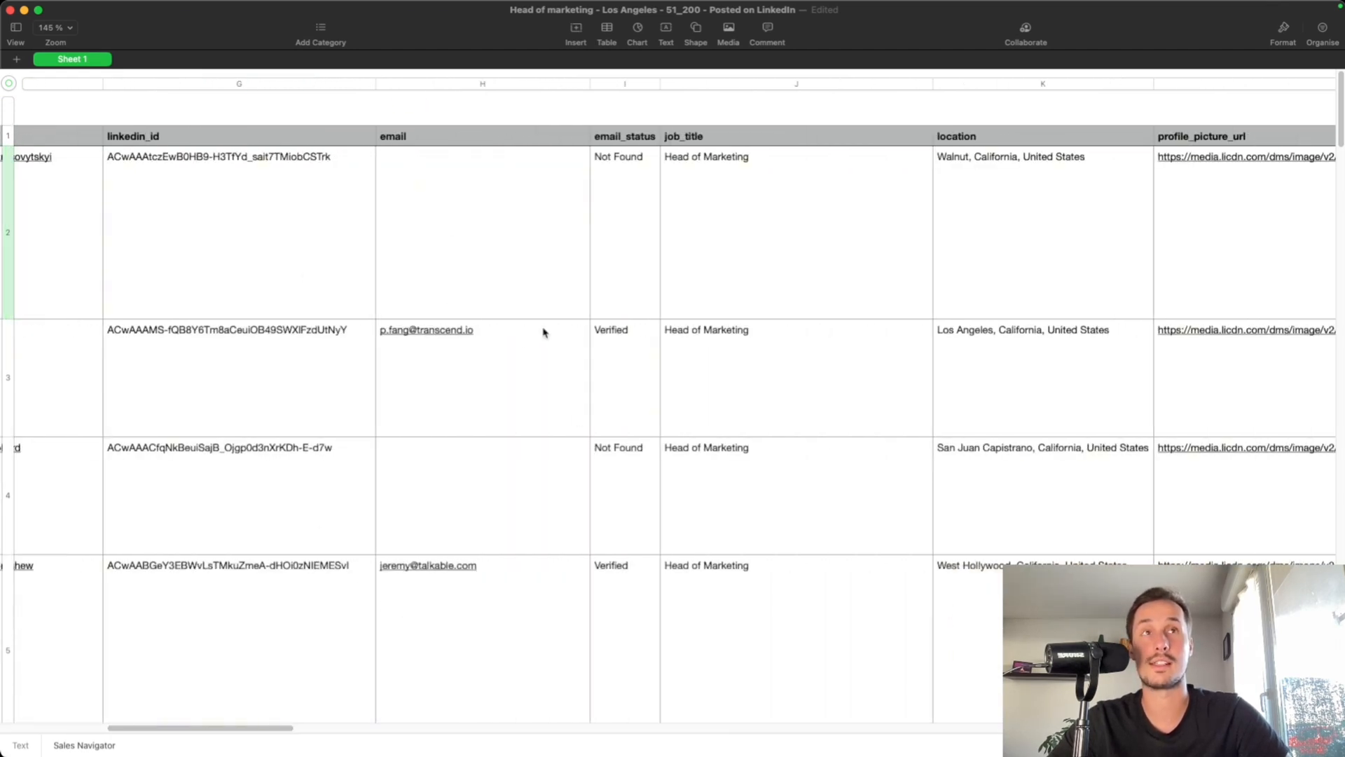
drag(246, 729, 916, 714)
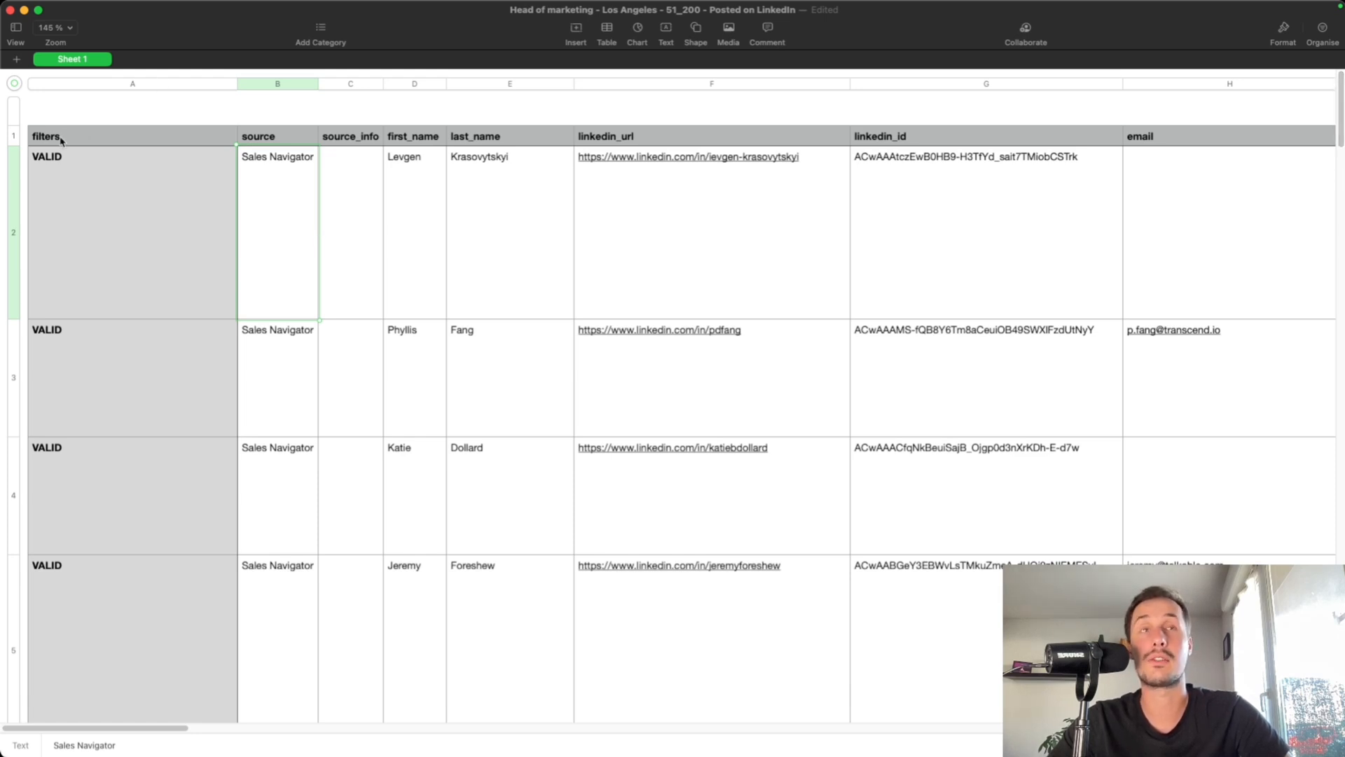
Examine the filters column of the spreadsheet for valid and invalid leads and the reasons given for the invalid ones
scroll(1342, 124, down, 2)
scroll(1342, 125, down, 3)
scroll(1341, 119, up, 5)
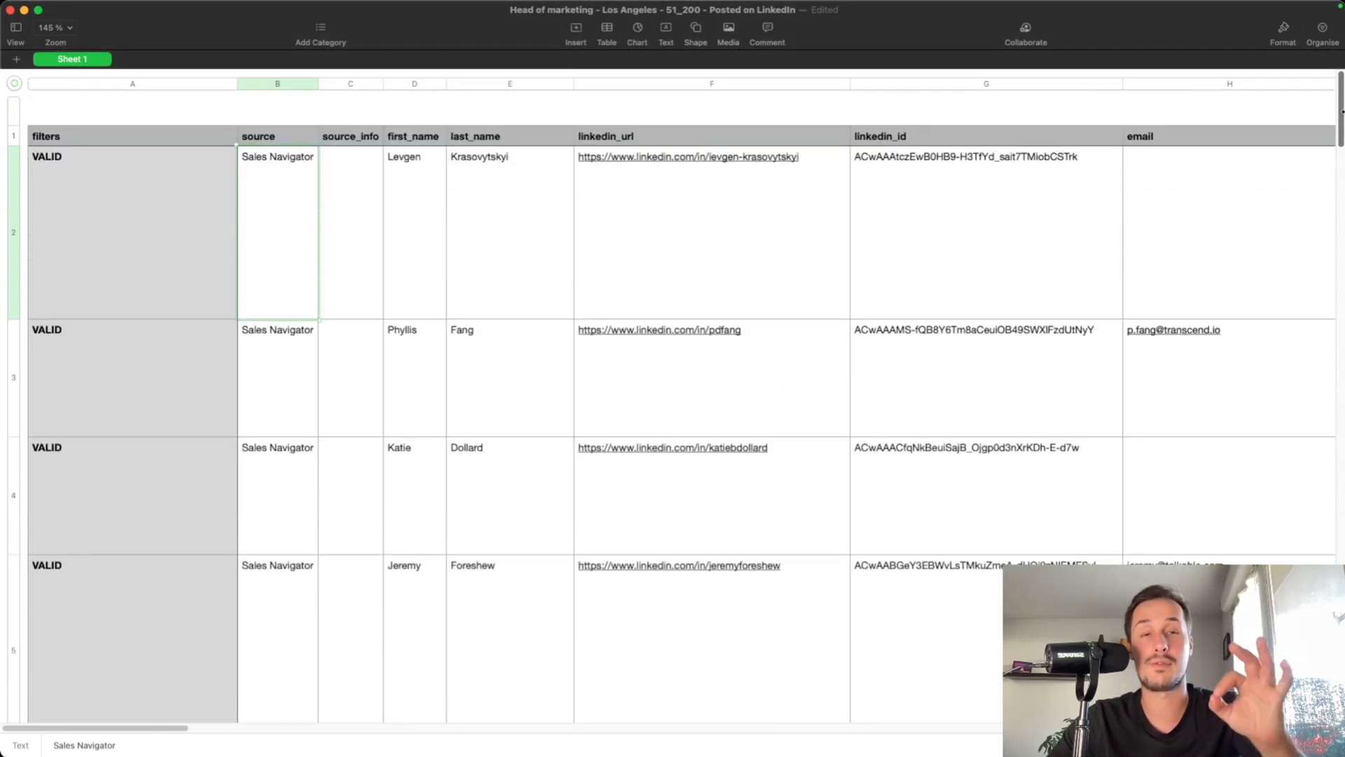
drag(1342, 117, 1331, 277)
scroll(1331, 277, down, 10)
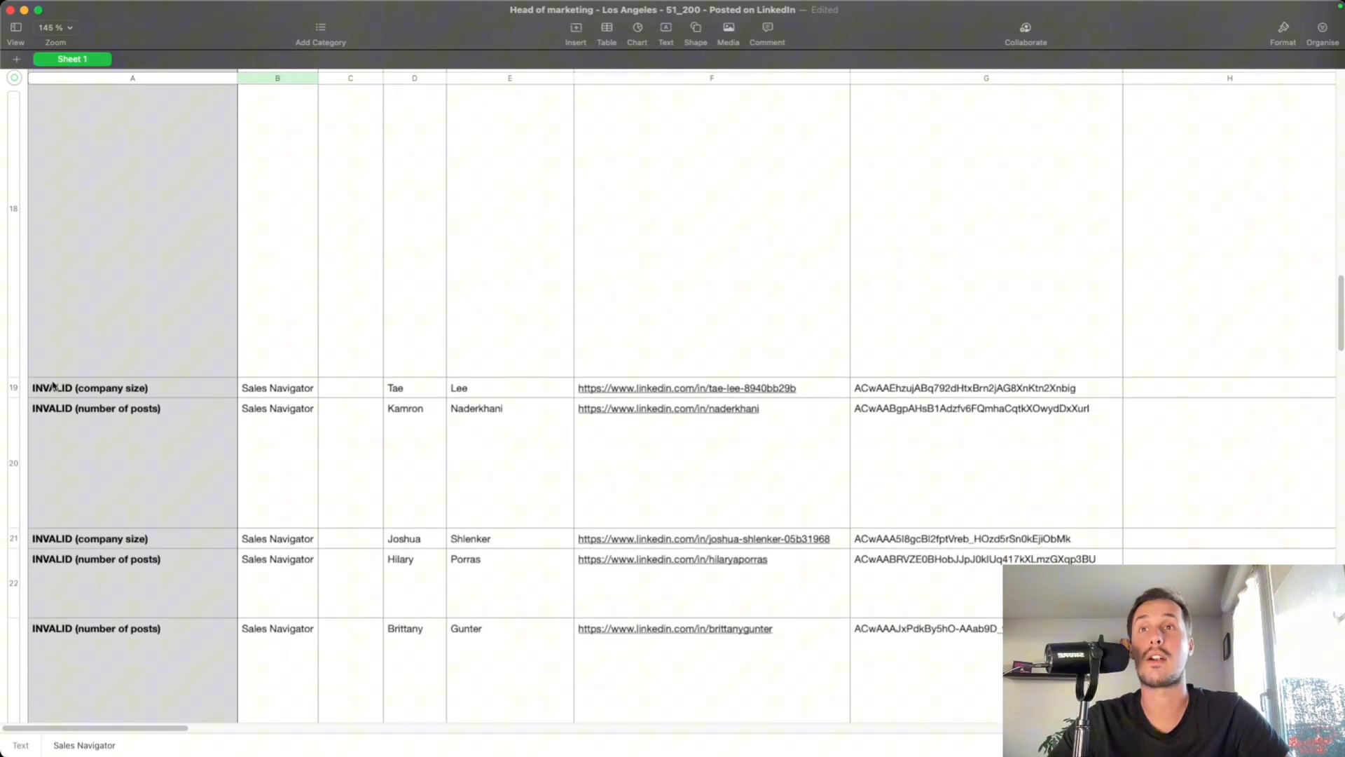
scroll(72, 408, down, 5)
click(106, 161)
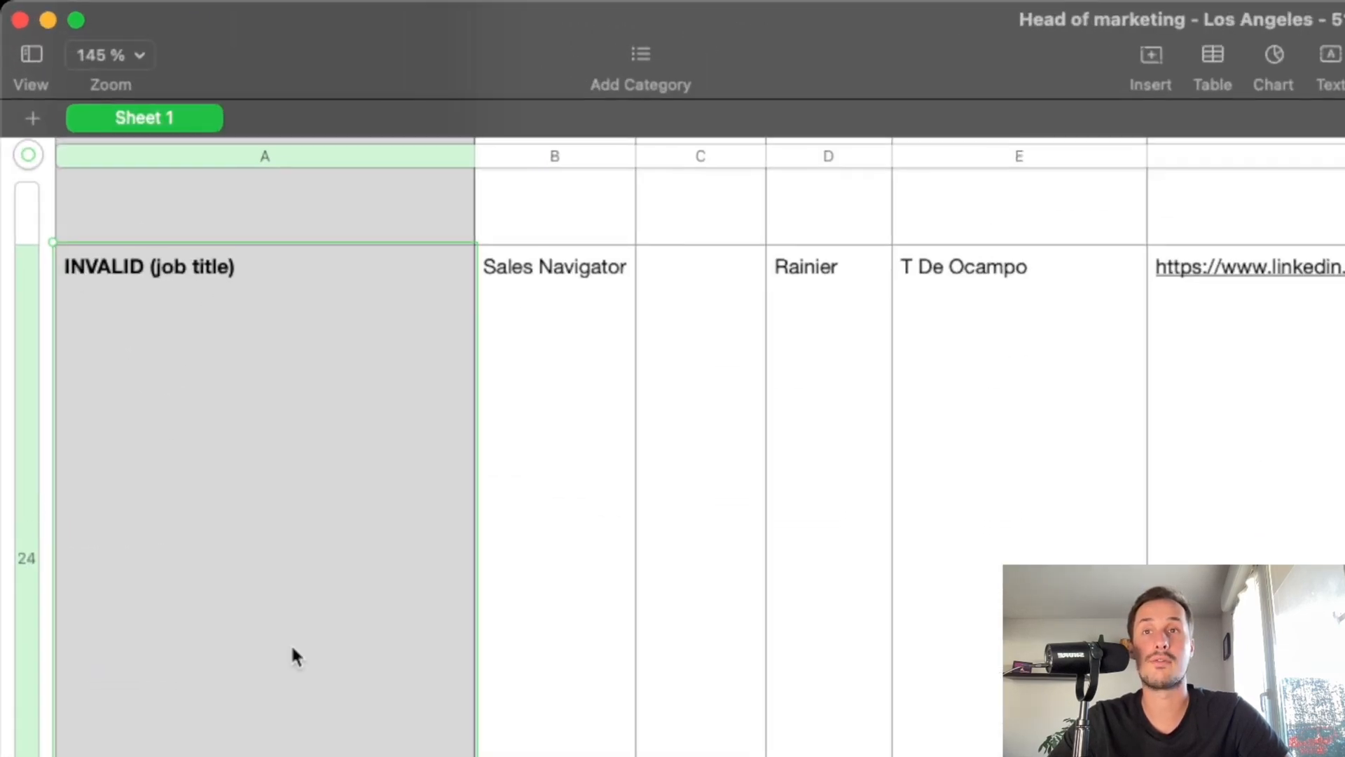
scroll(847, 291, right, 15)
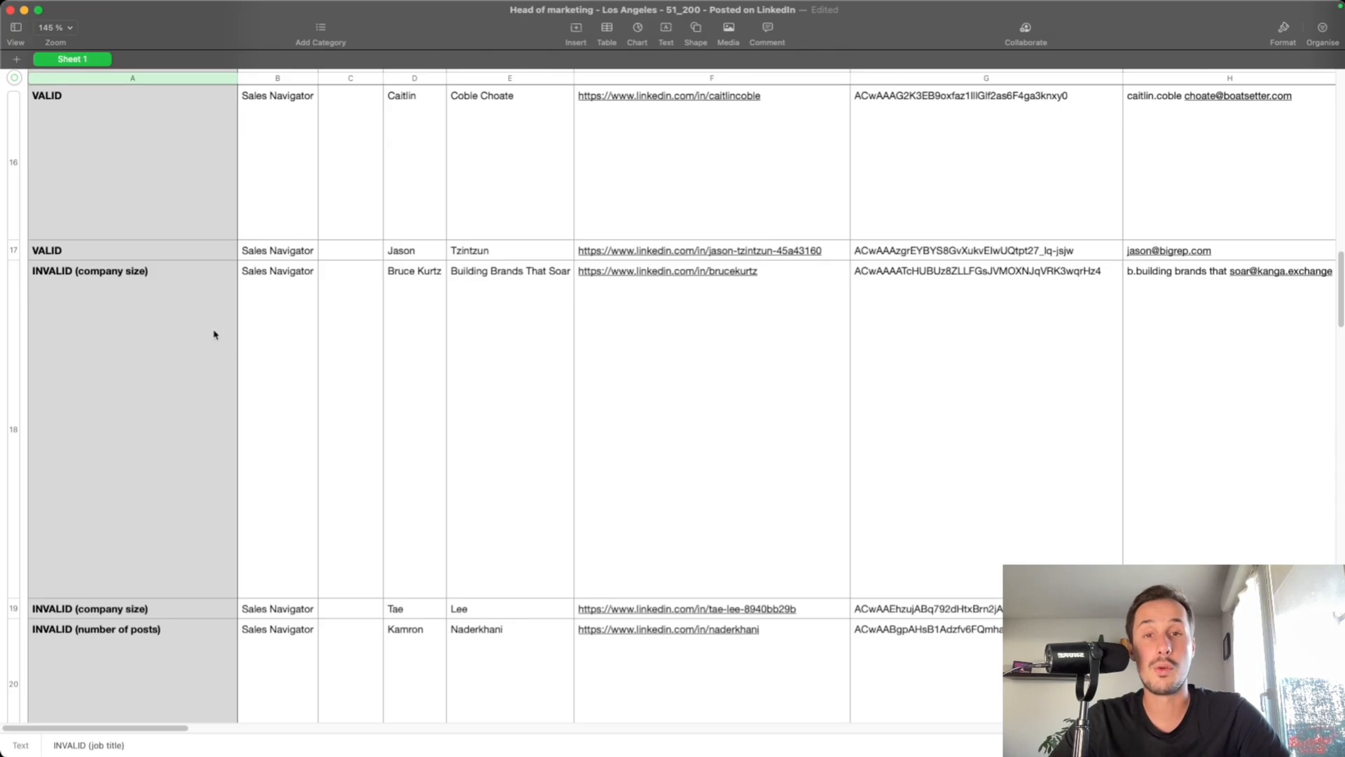
scroll(217, 343, up, 5)
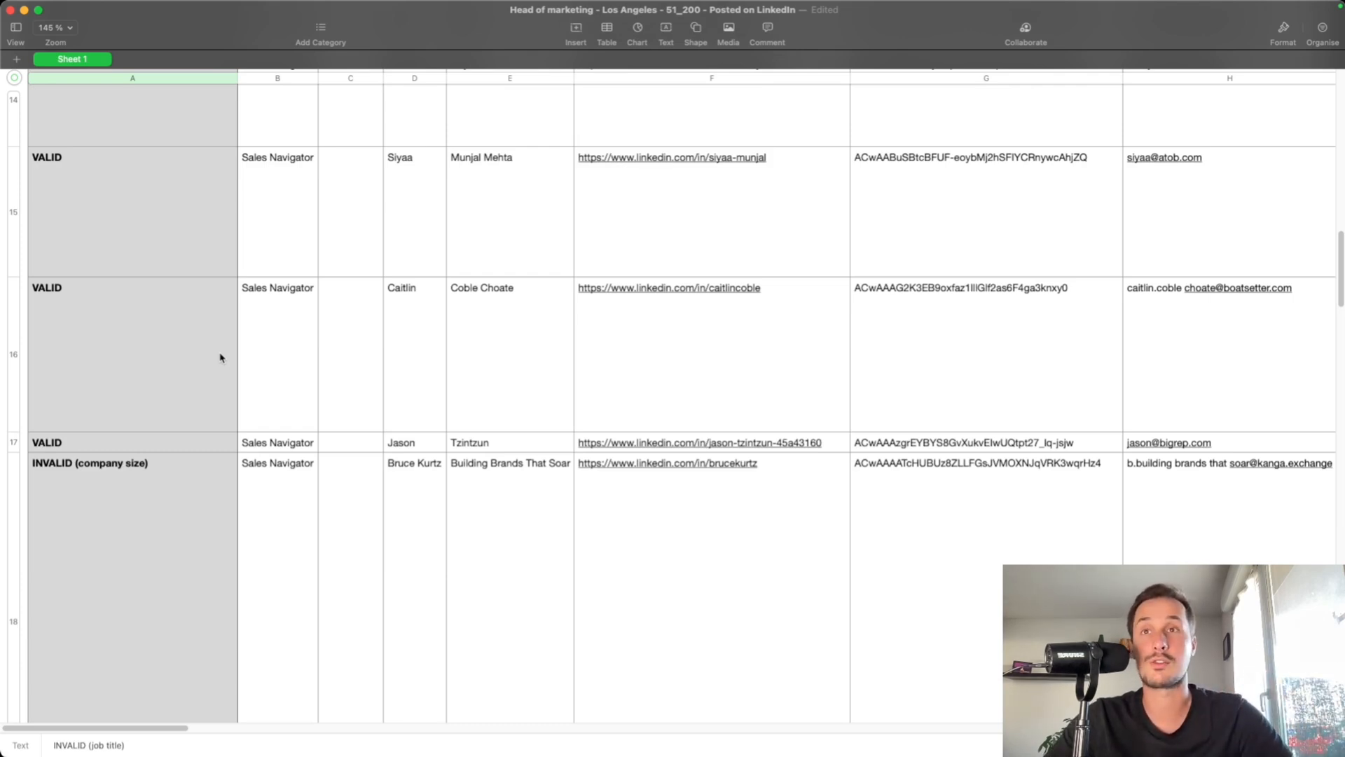
Switch from the spreadsheet to HubSpot and open the data import page from the contacts list
scroll(316, 315, up, 15)
scroll(316, 317, down, 3)
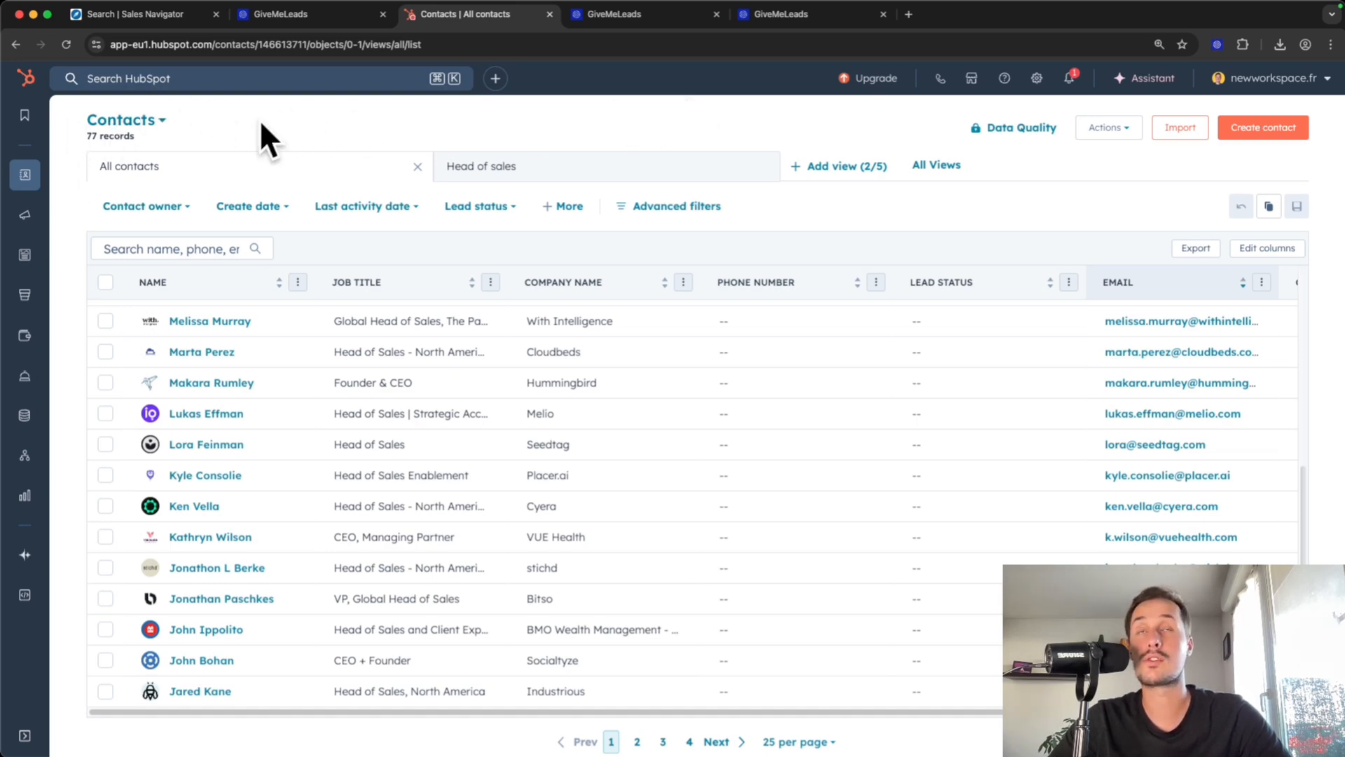
mouse_move(25, 175)
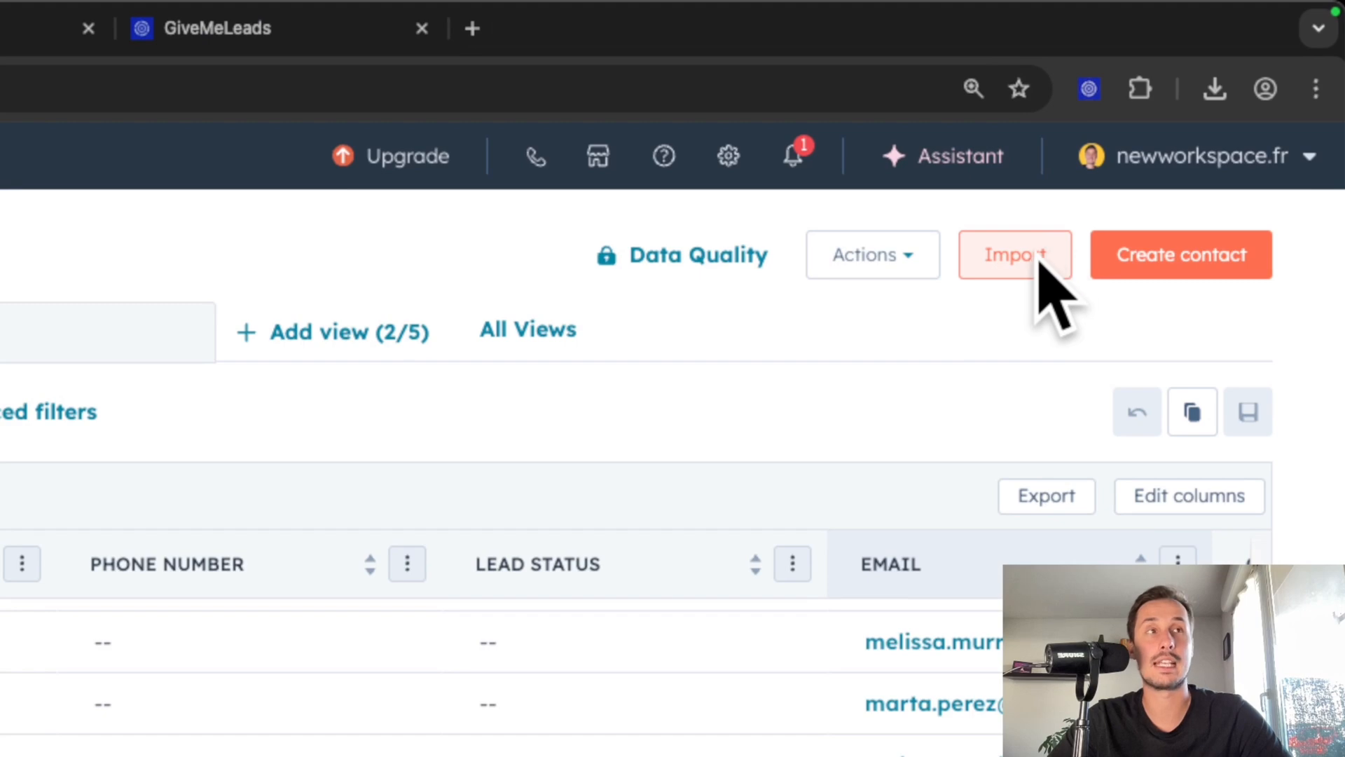
click(1039, 262)
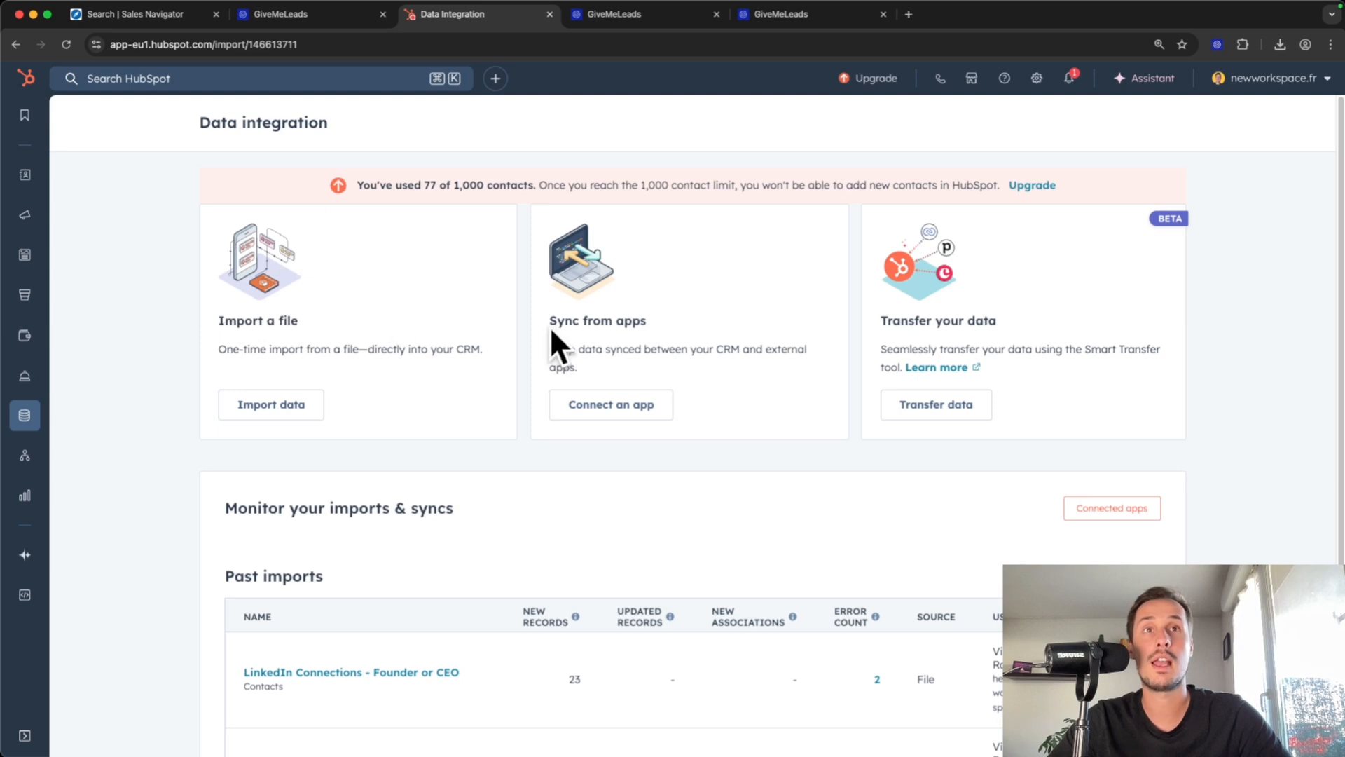
Review the data integration options and start a new file import for contacts, companies and other CRM data
drag(549, 322, 646, 324)
drag(872, 318, 969, 320)
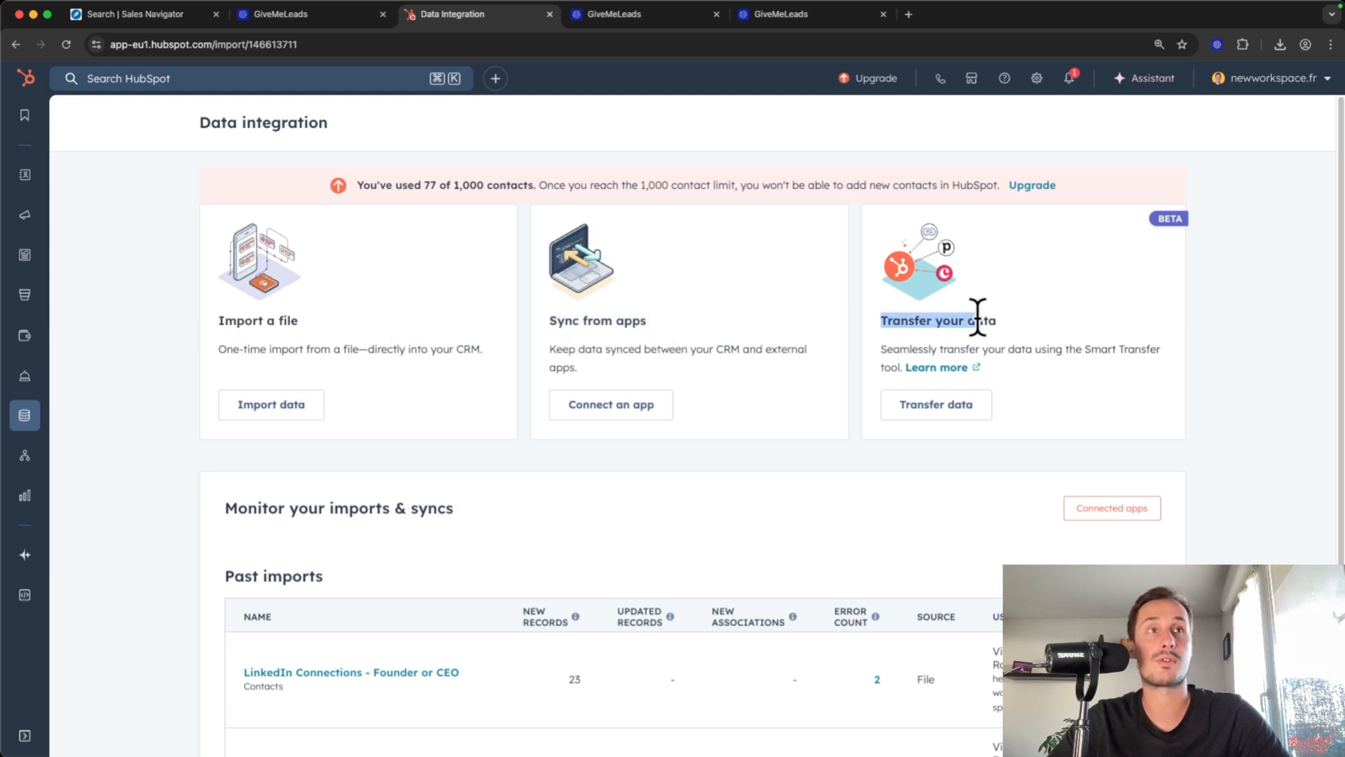
click(473, 432)
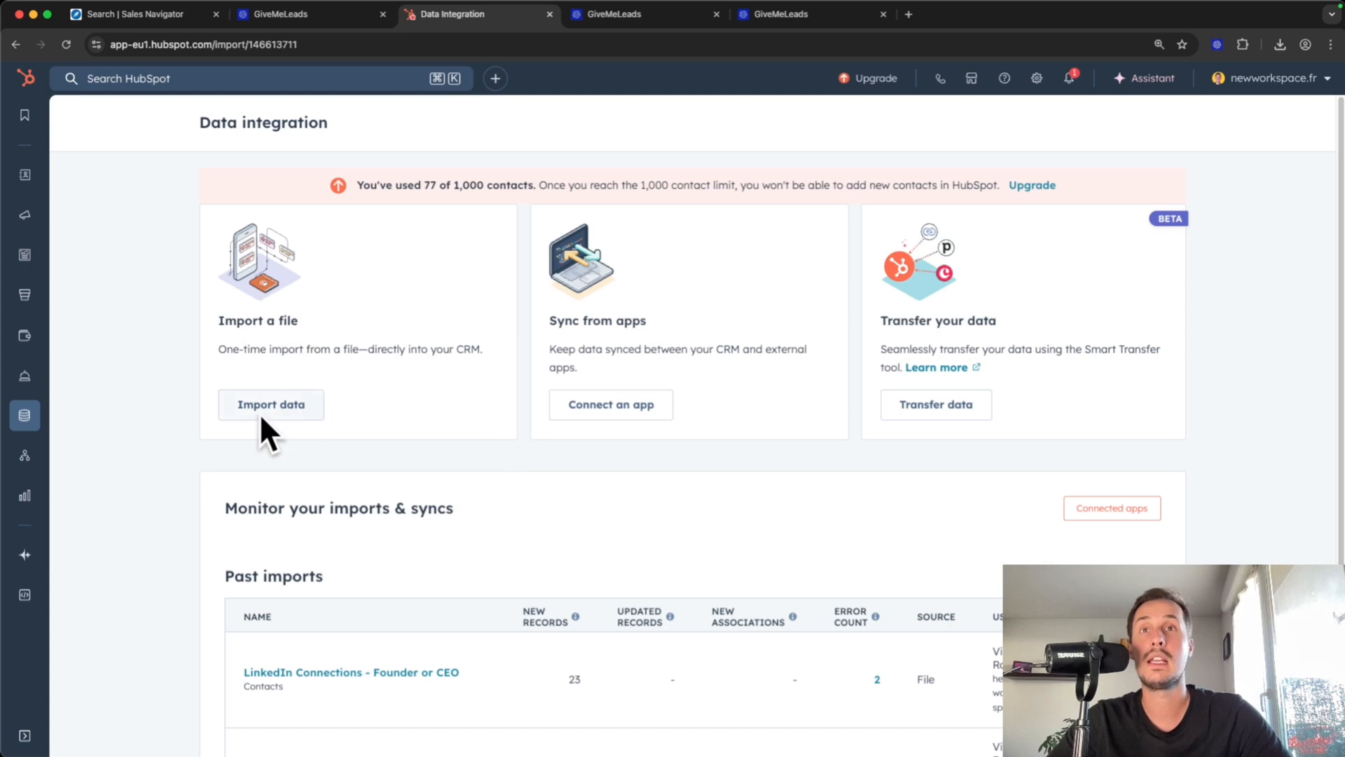
click(278, 400)
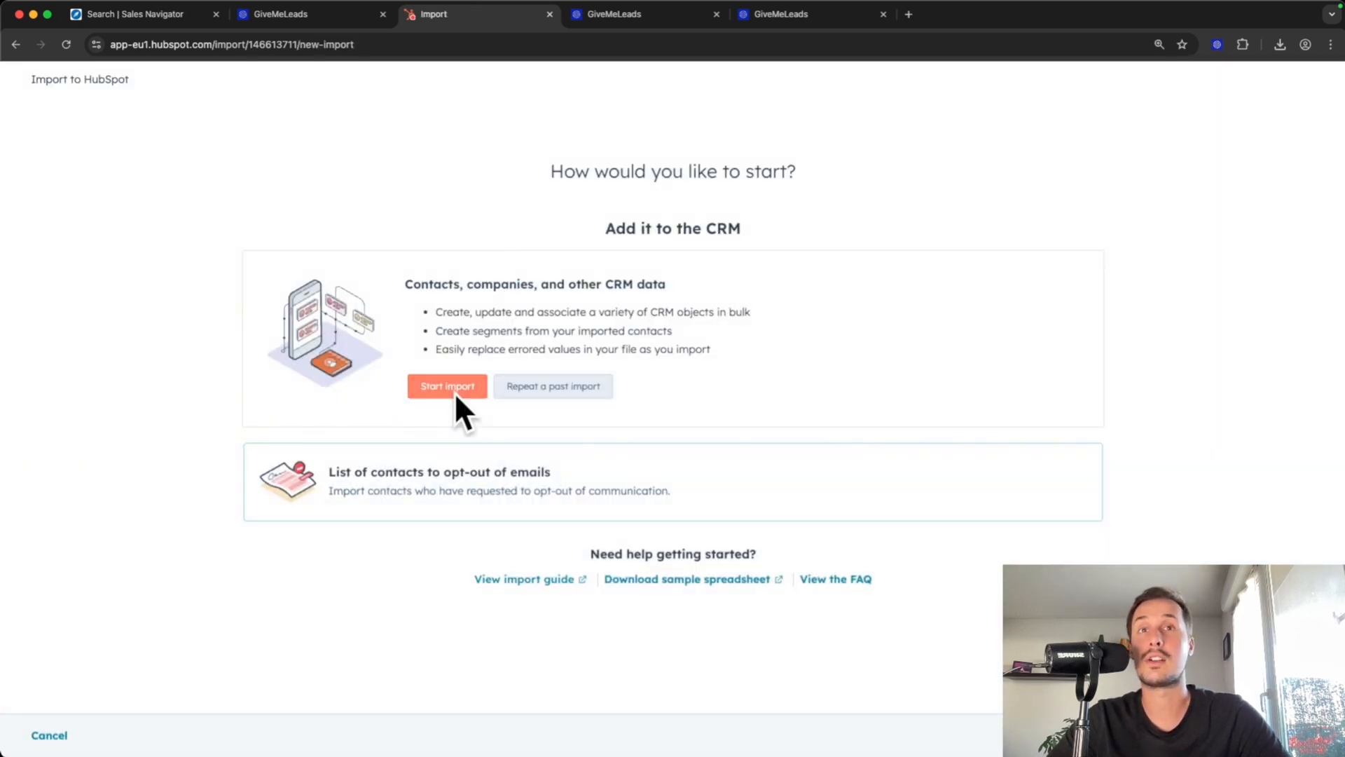
click(454, 389)
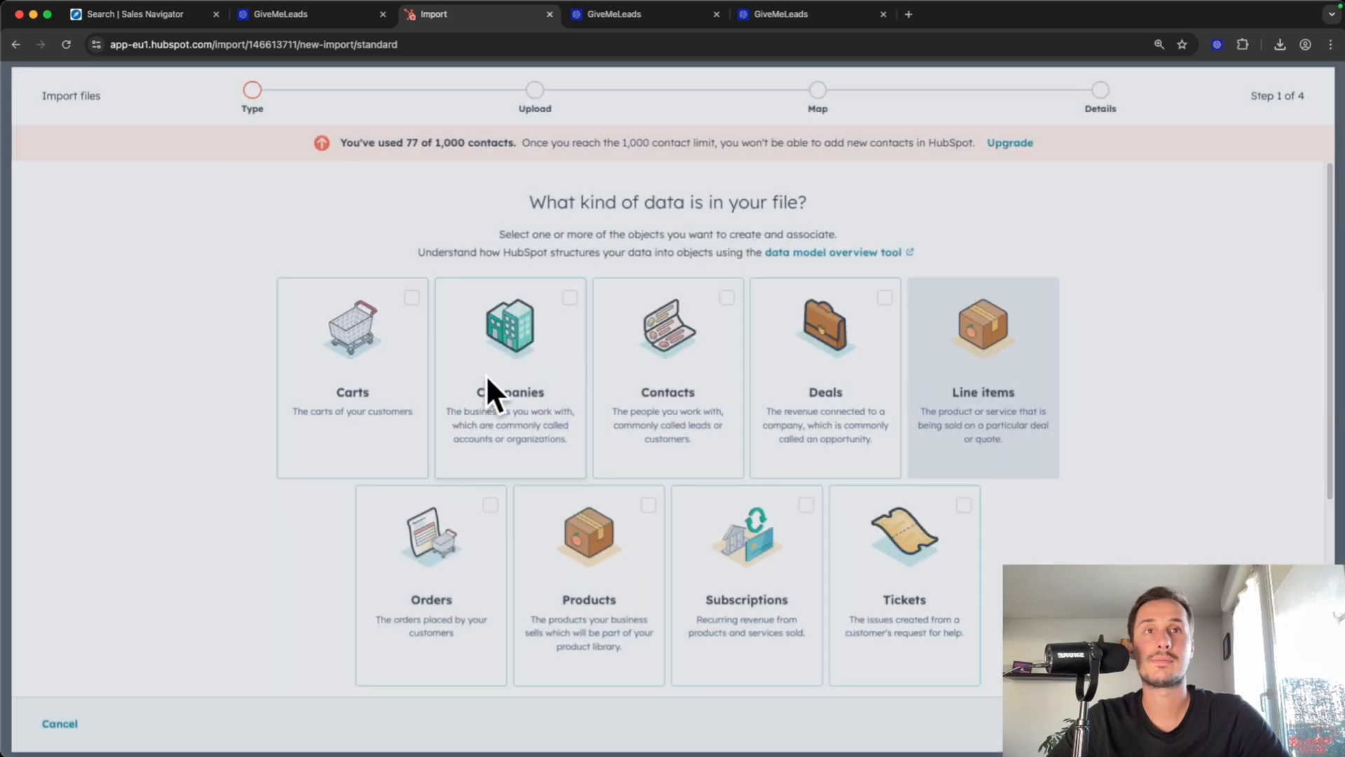
Select Contacts as the kind of data in the file and continue to the file upload
drag(527, 198, 821, 199)
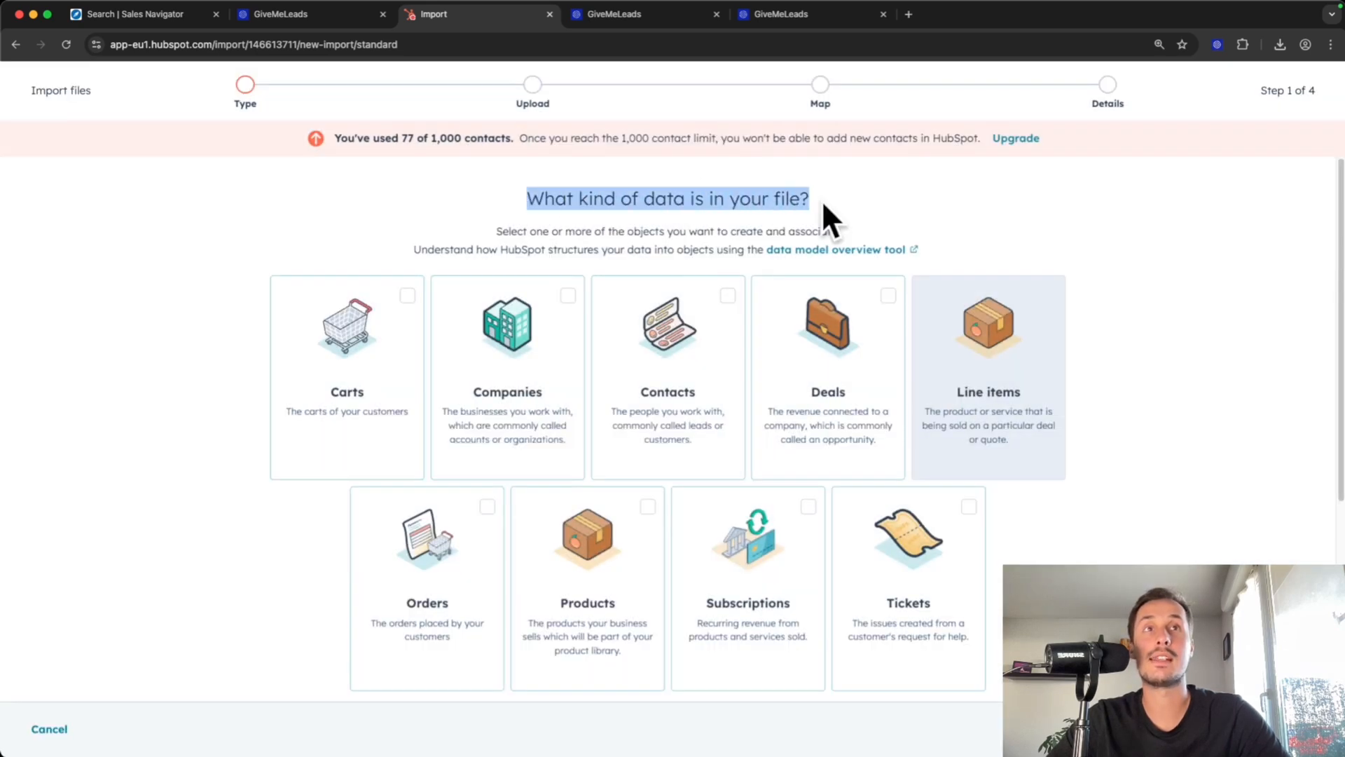
click(868, 212)
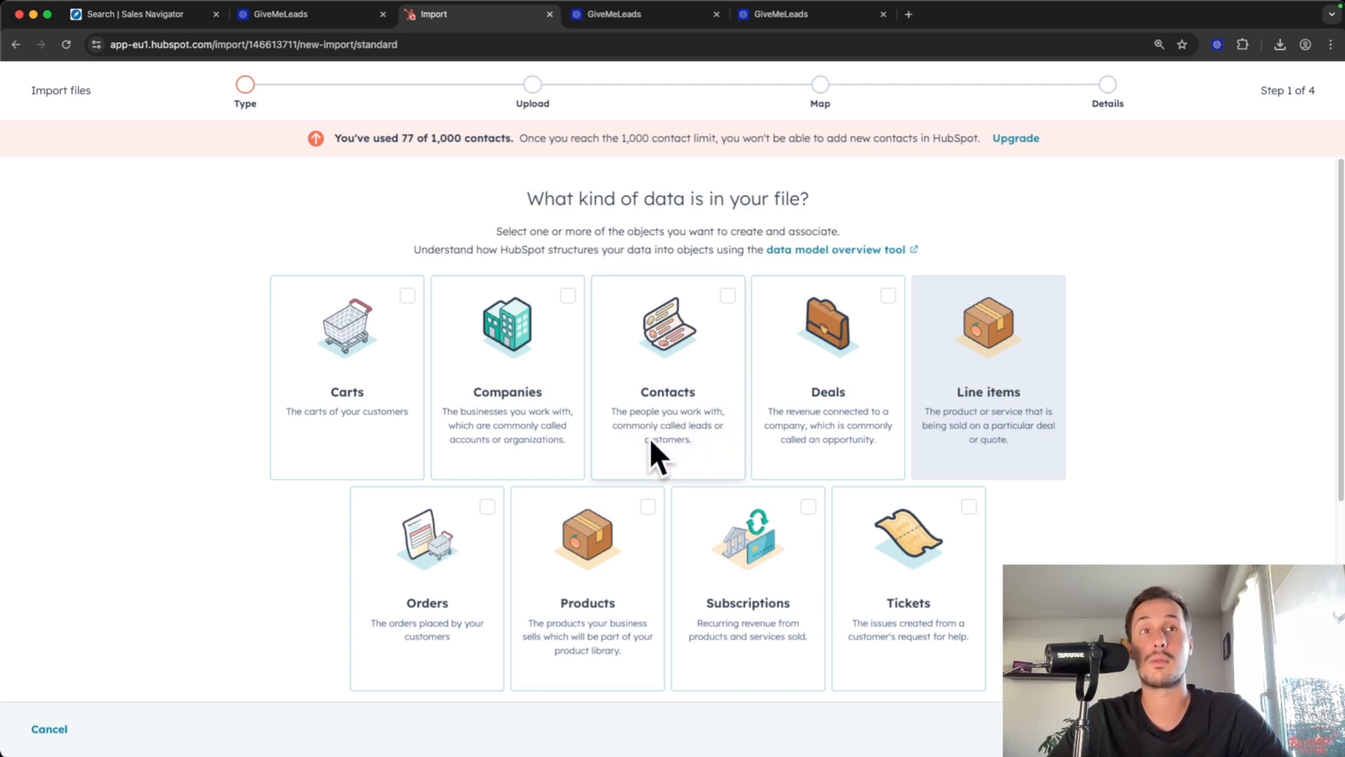
click(729, 296)
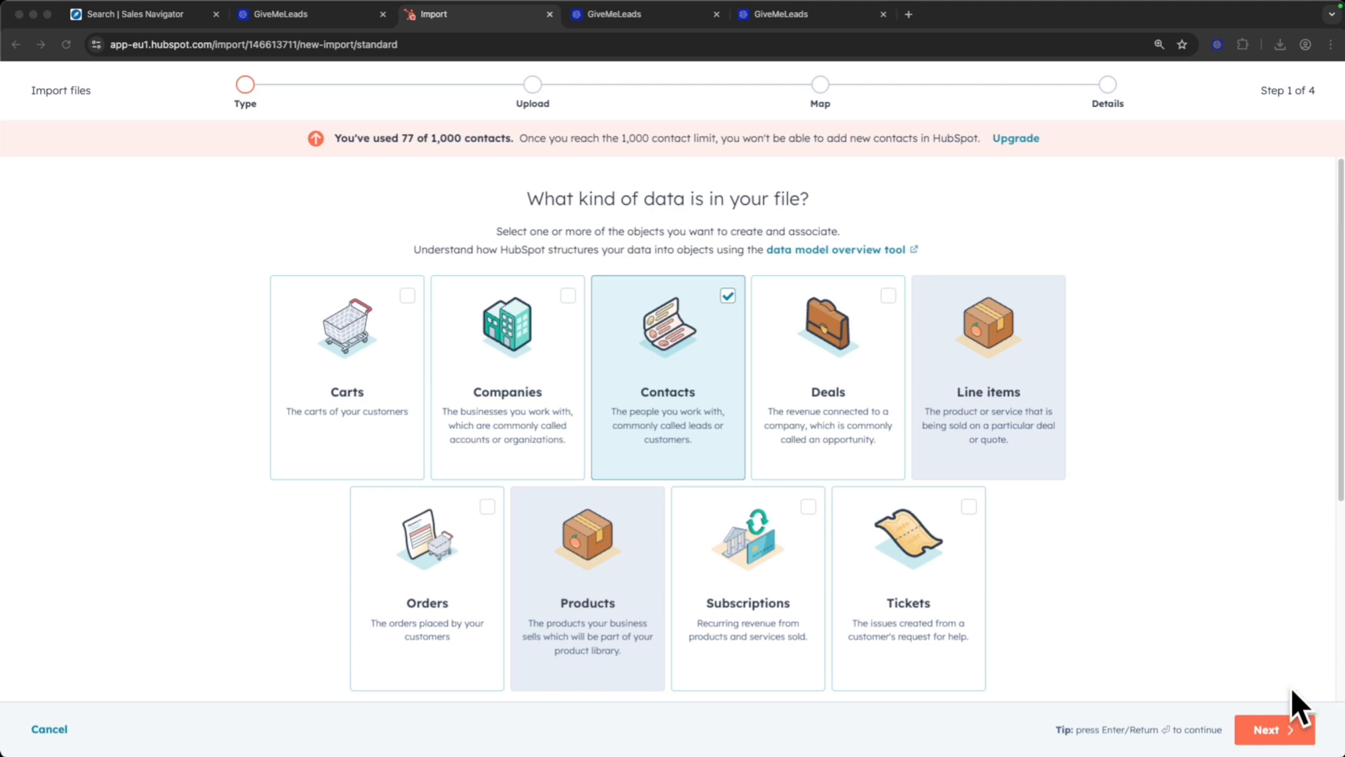
click(1277, 730)
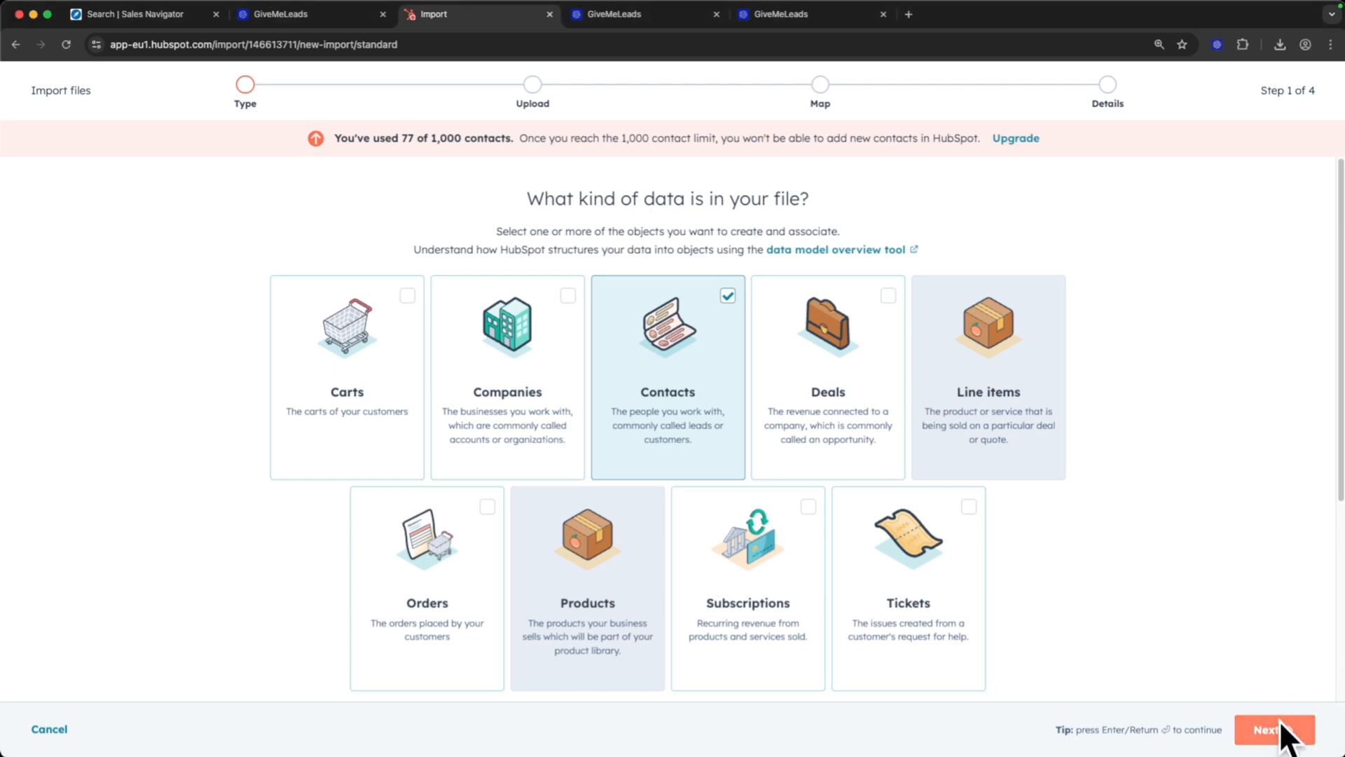
click(1277, 731)
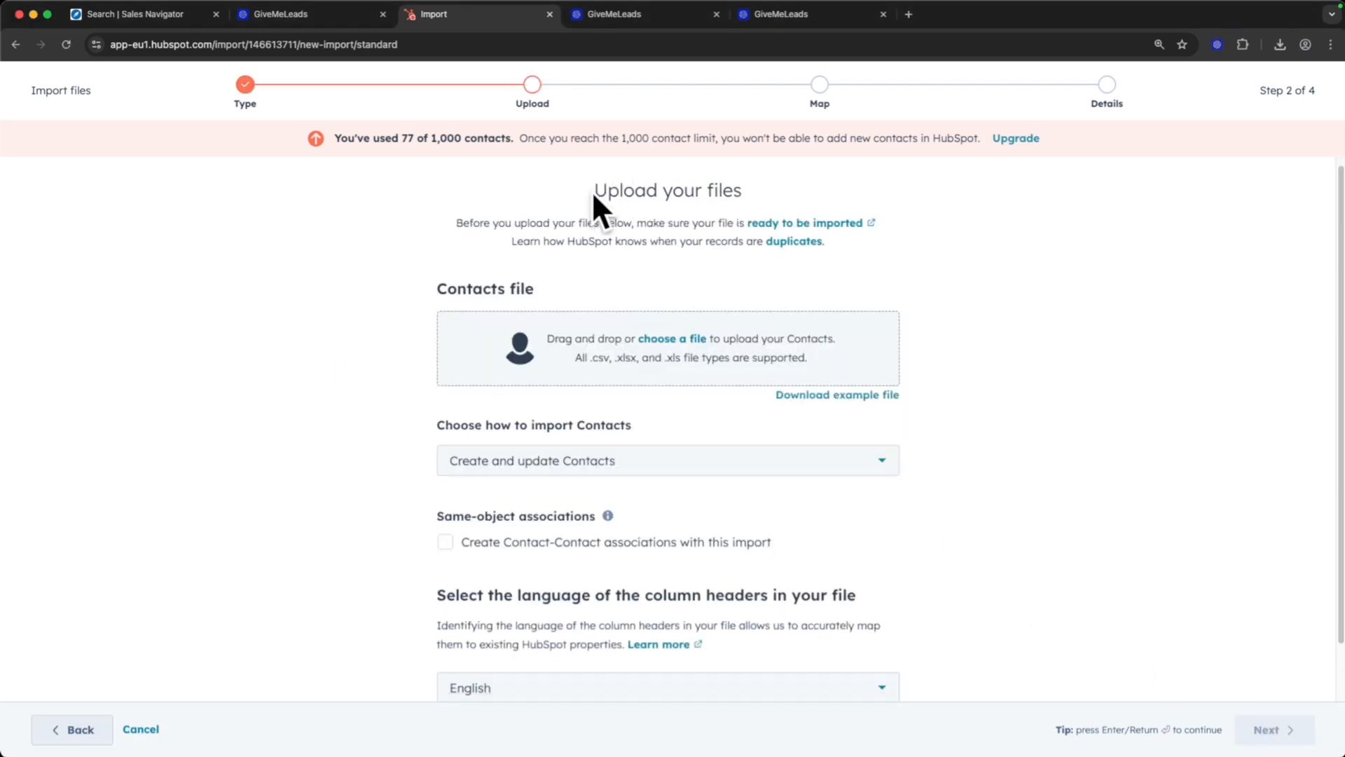
Upload "Head of marketing - Los Angeles - 51_200 - Posted on LinkedIn.csv" as the contacts file
drag(588, 191, 759, 203)
click(737, 228)
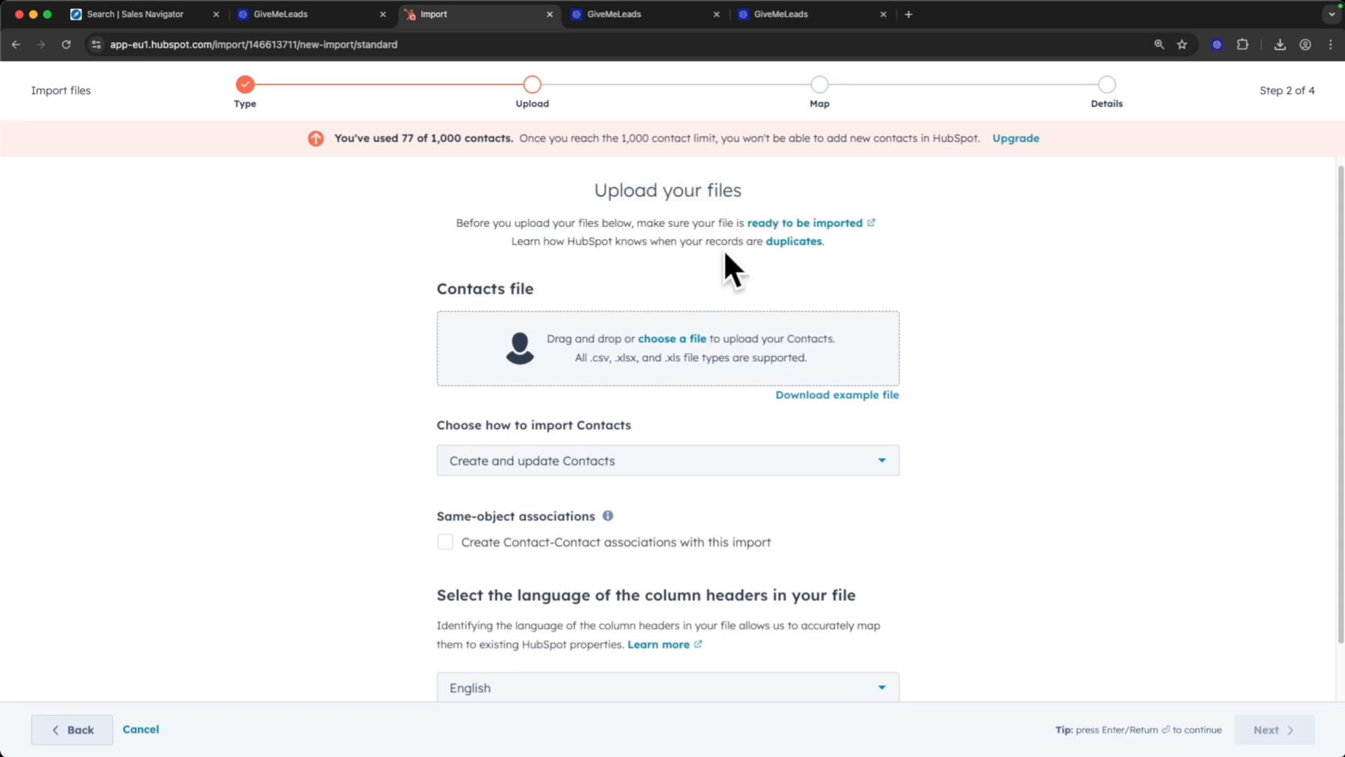
scroll(688, 258, down, 2)
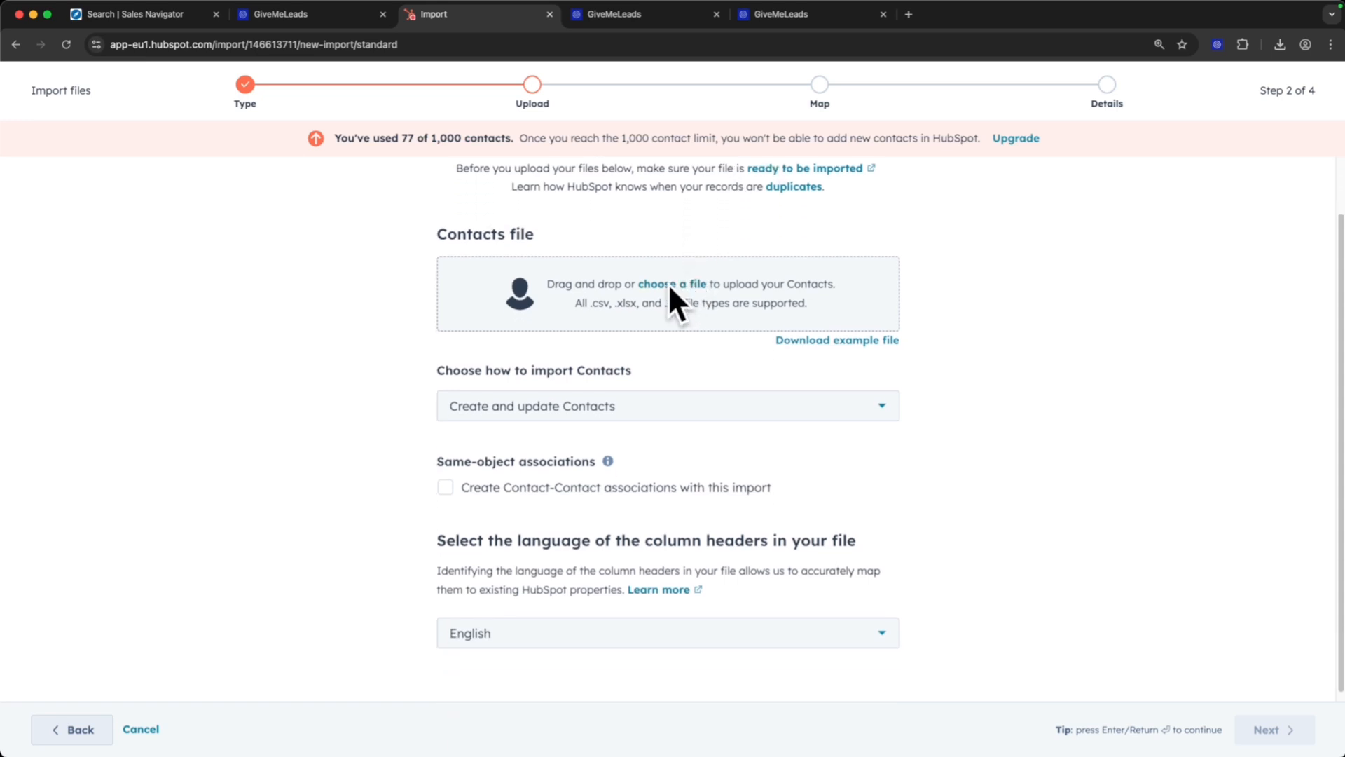
click(658, 284)
drag(508, 287, 811, 288)
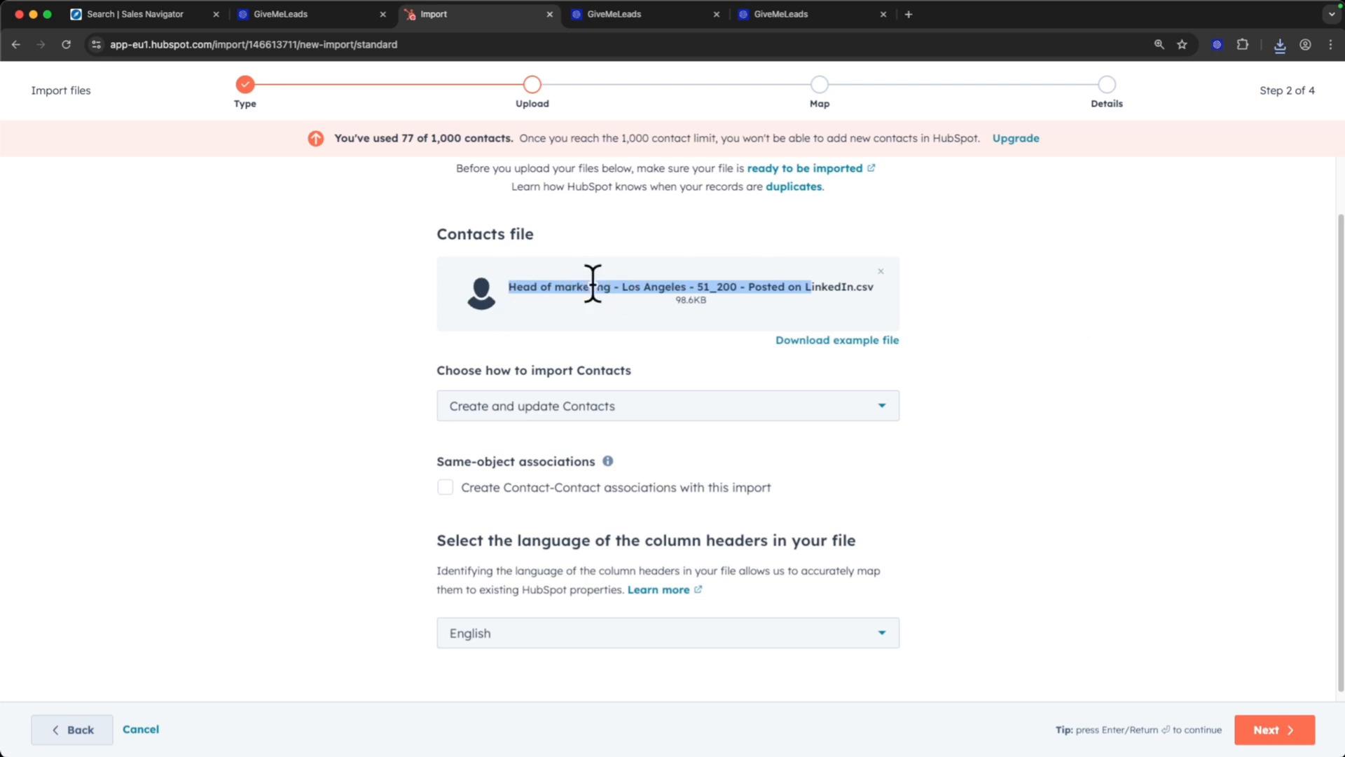
click(629, 286)
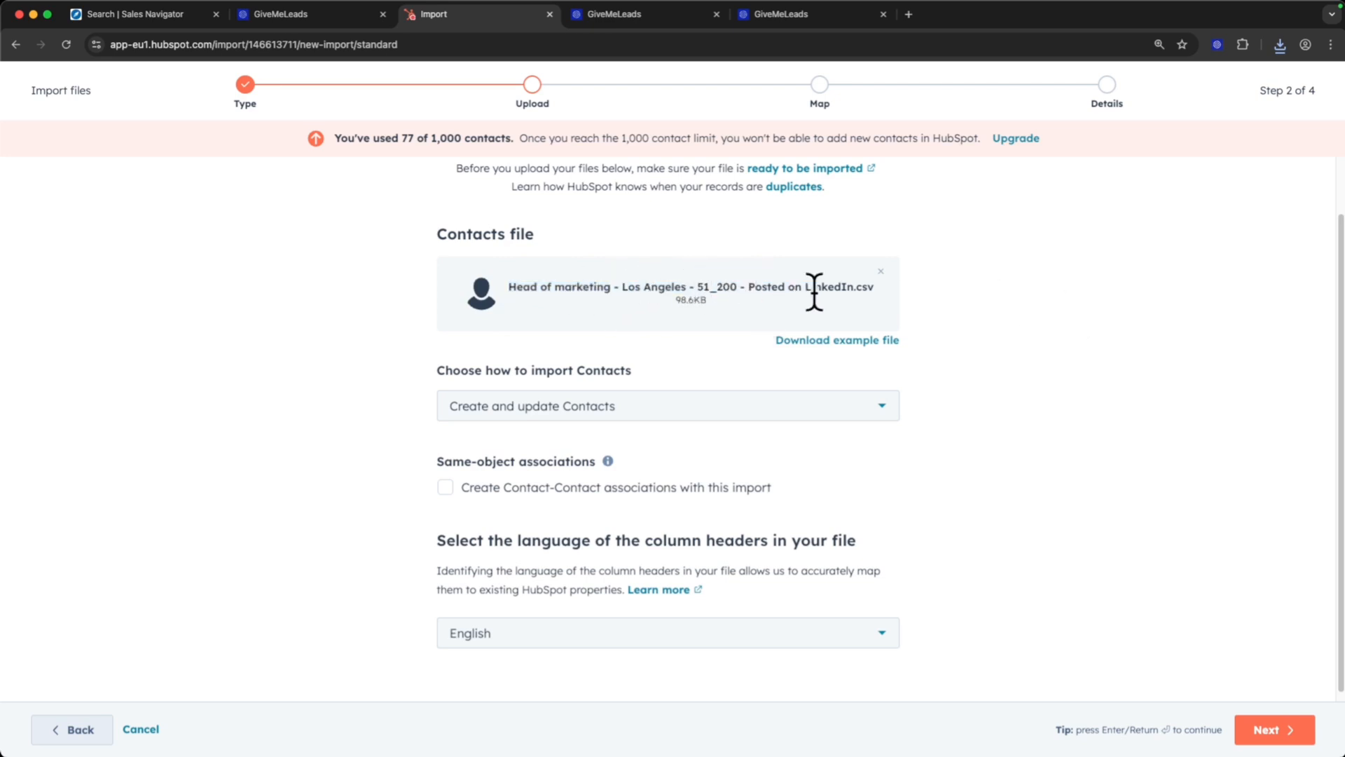
Keep "Create and update Contacts", no same-object associations and English column headers, and continue to the column mapping
scroll(411, 379, down, 1)
drag(436, 361, 604, 361)
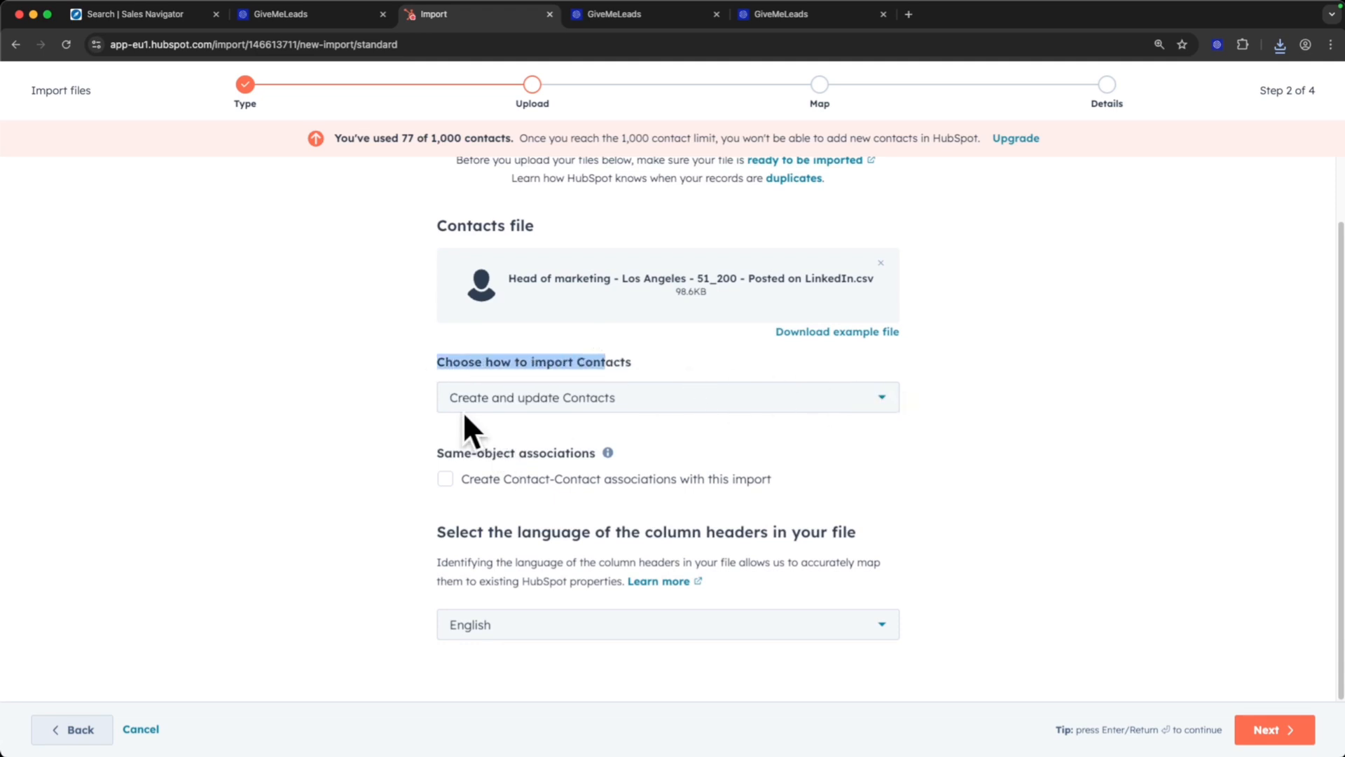
drag(392, 428, 456, 455)
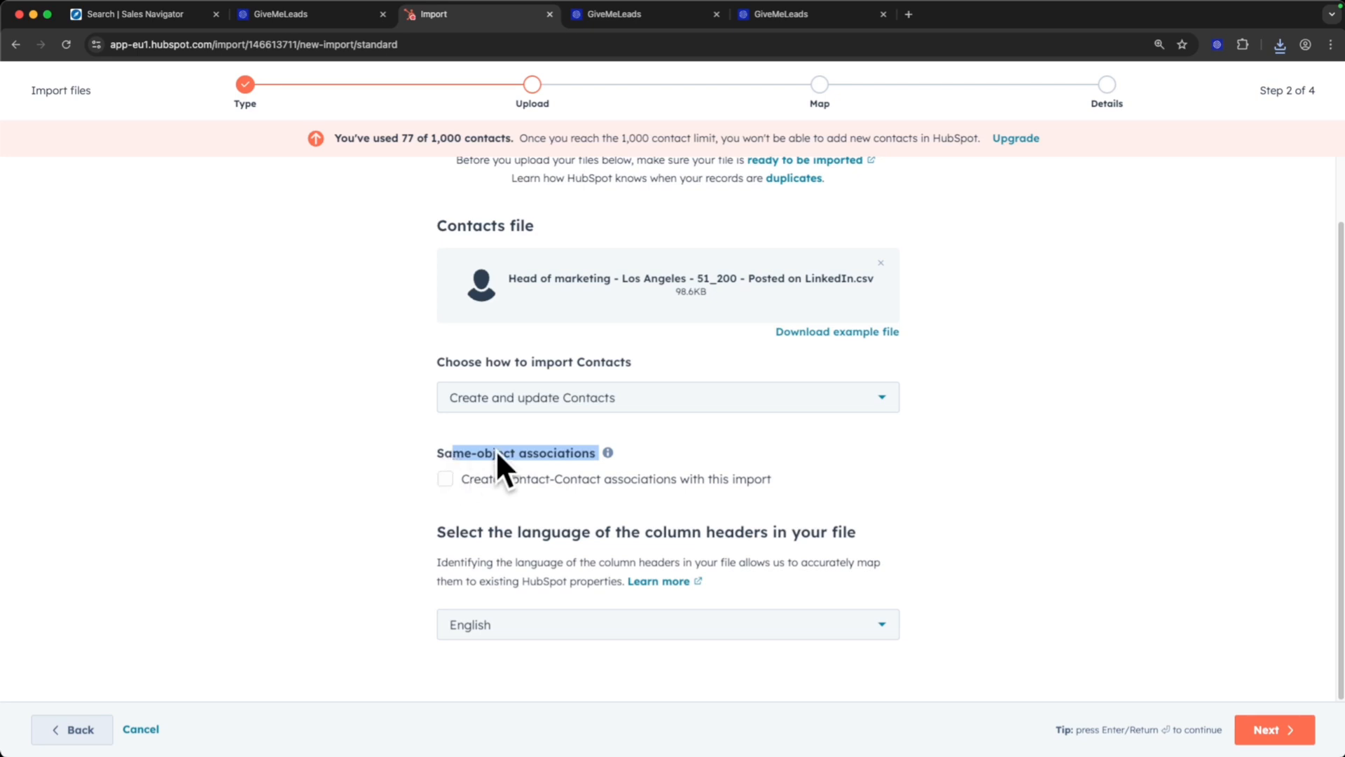
click(653, 444)
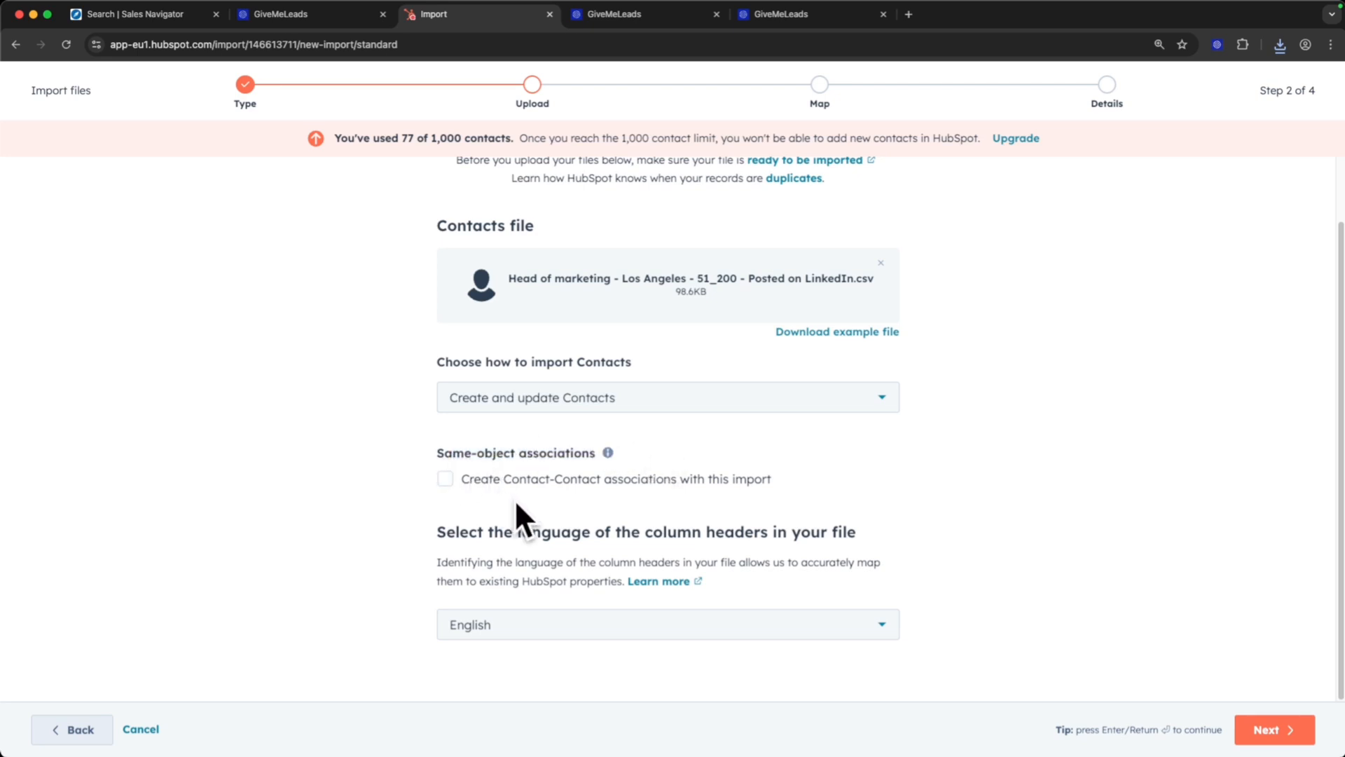
drag(435, 532, 768, 545)
click(932, 530)
click(1277, 730)
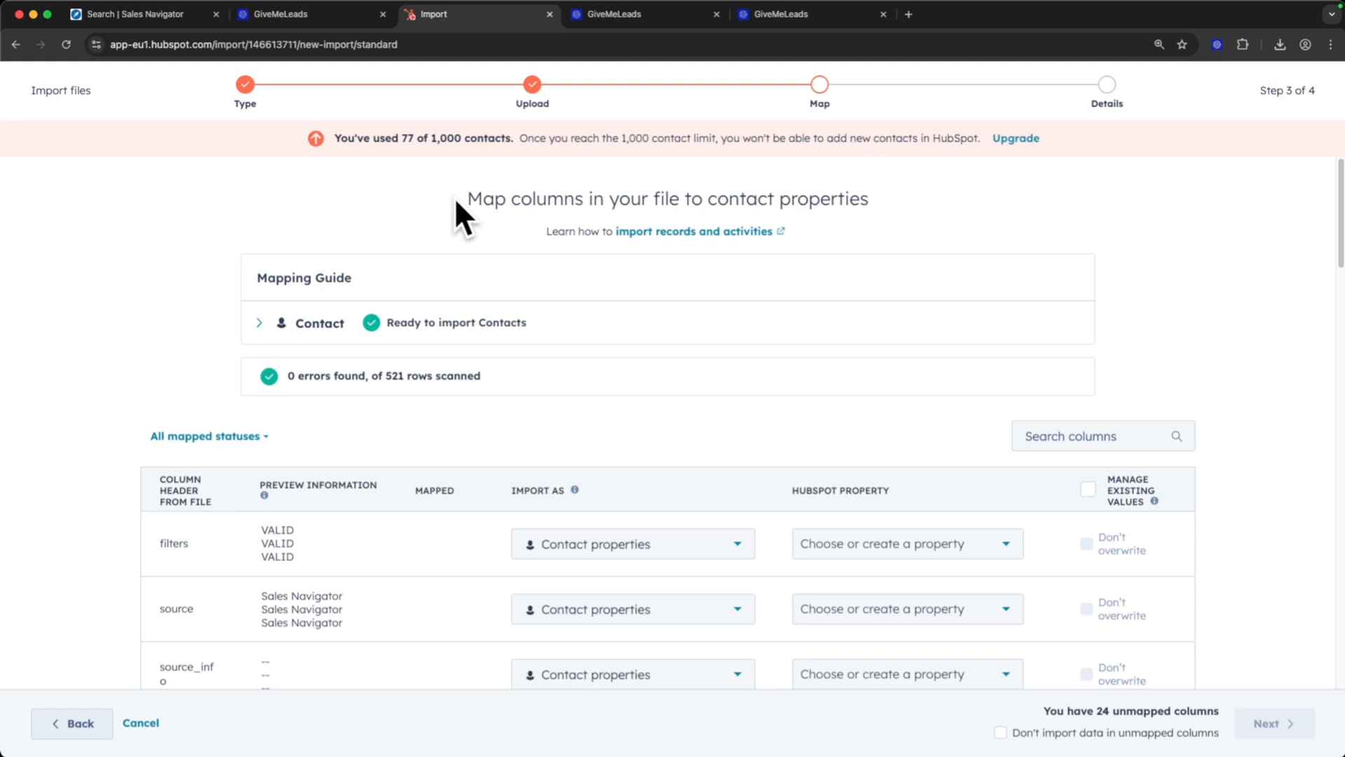
Look over the file's column headers, their preview values and their mapped status in the mapping table
scroll(157, 337, down, 2)
drag(161, 339, 218, 357)
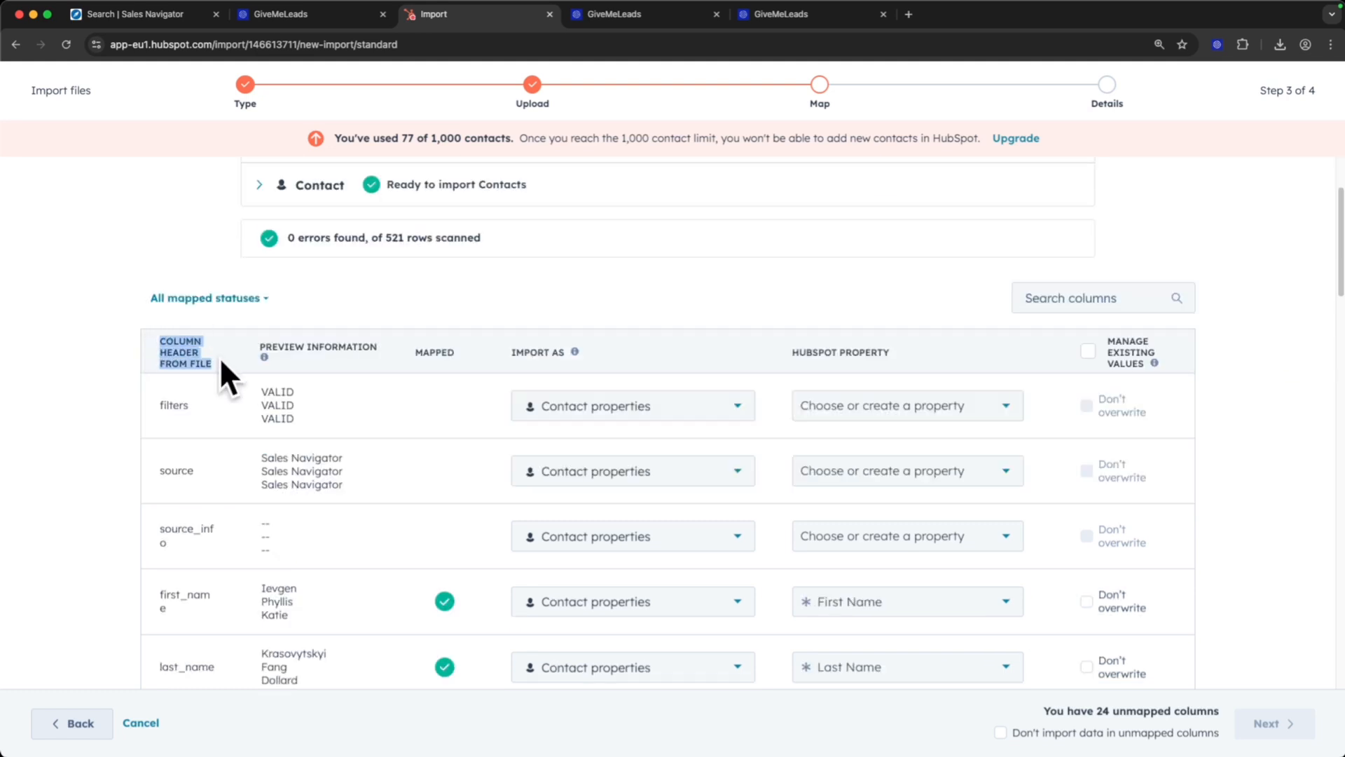
scroll(293, 340, down, 2)
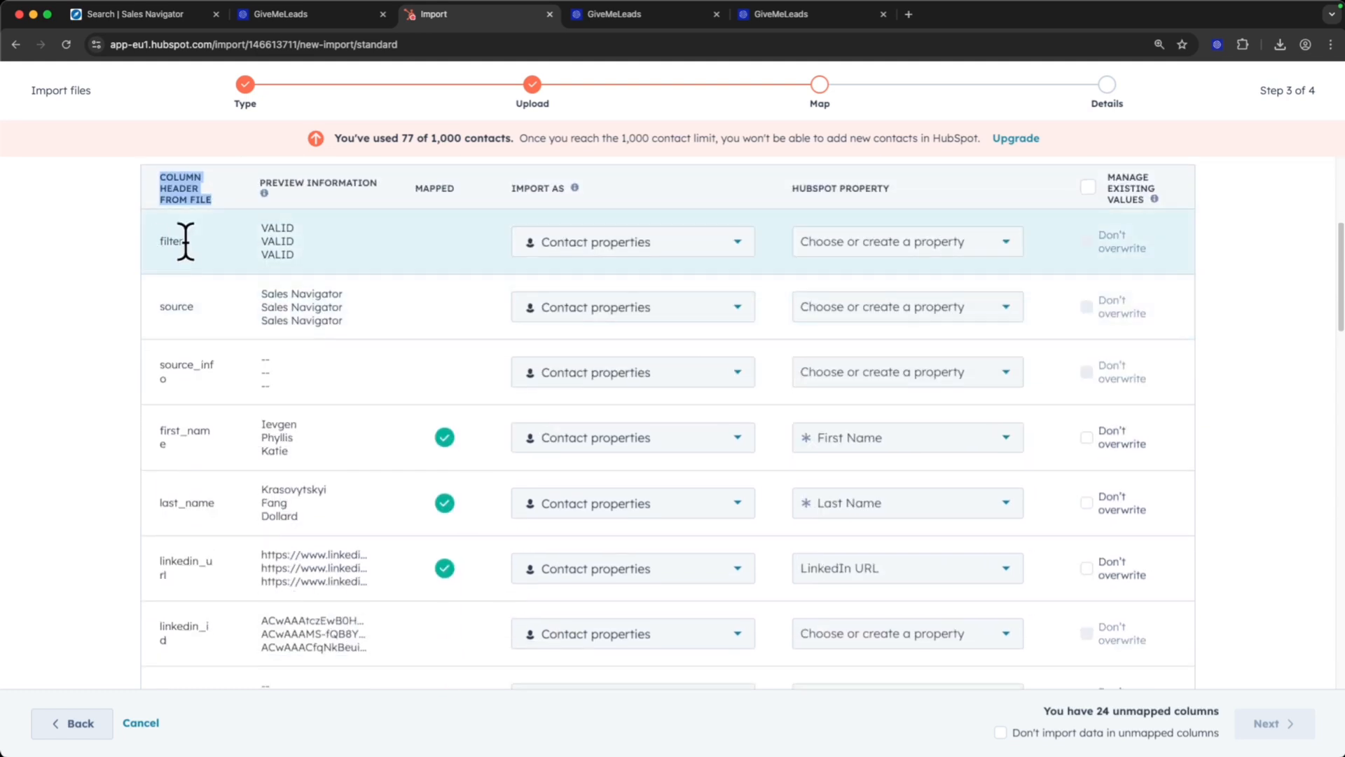
scroll(315, 481, down, 2)
scroll(322, 280, up, 2)
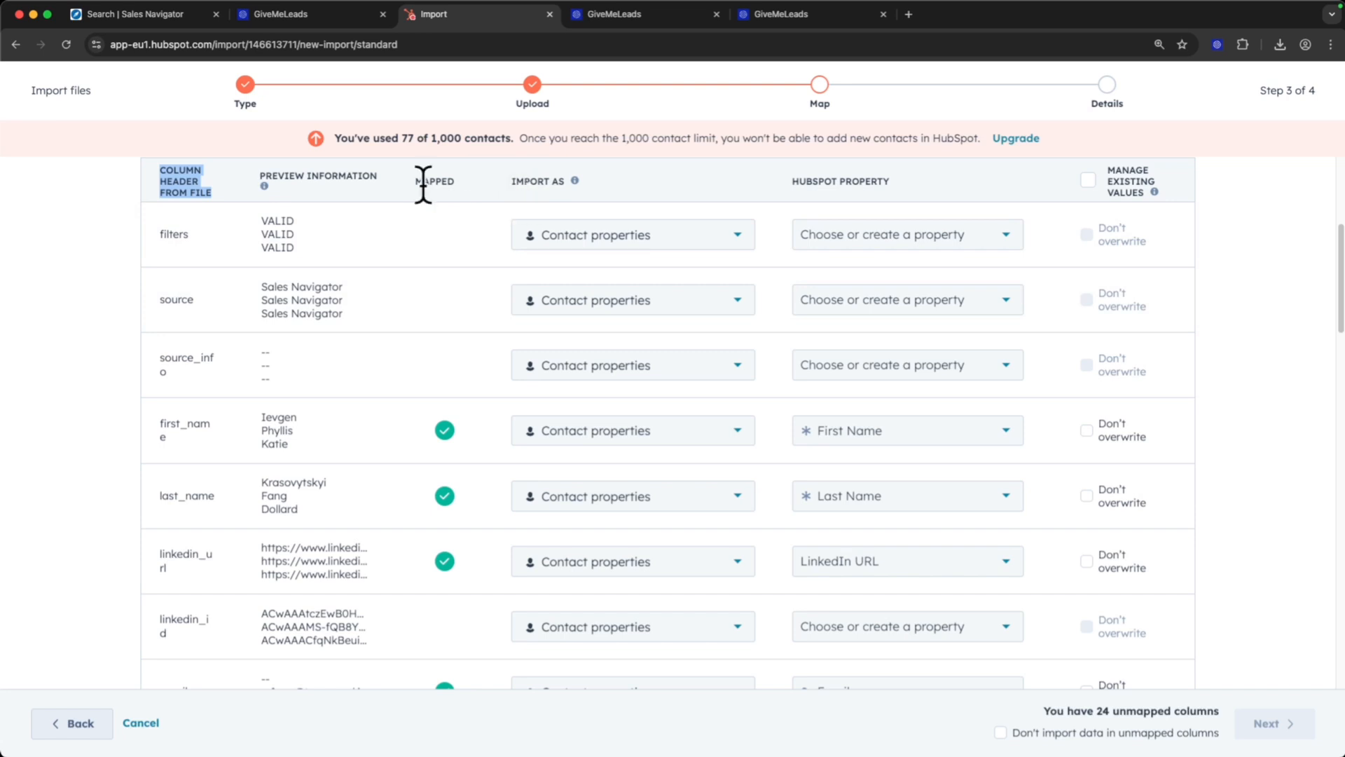
click(159, 180)
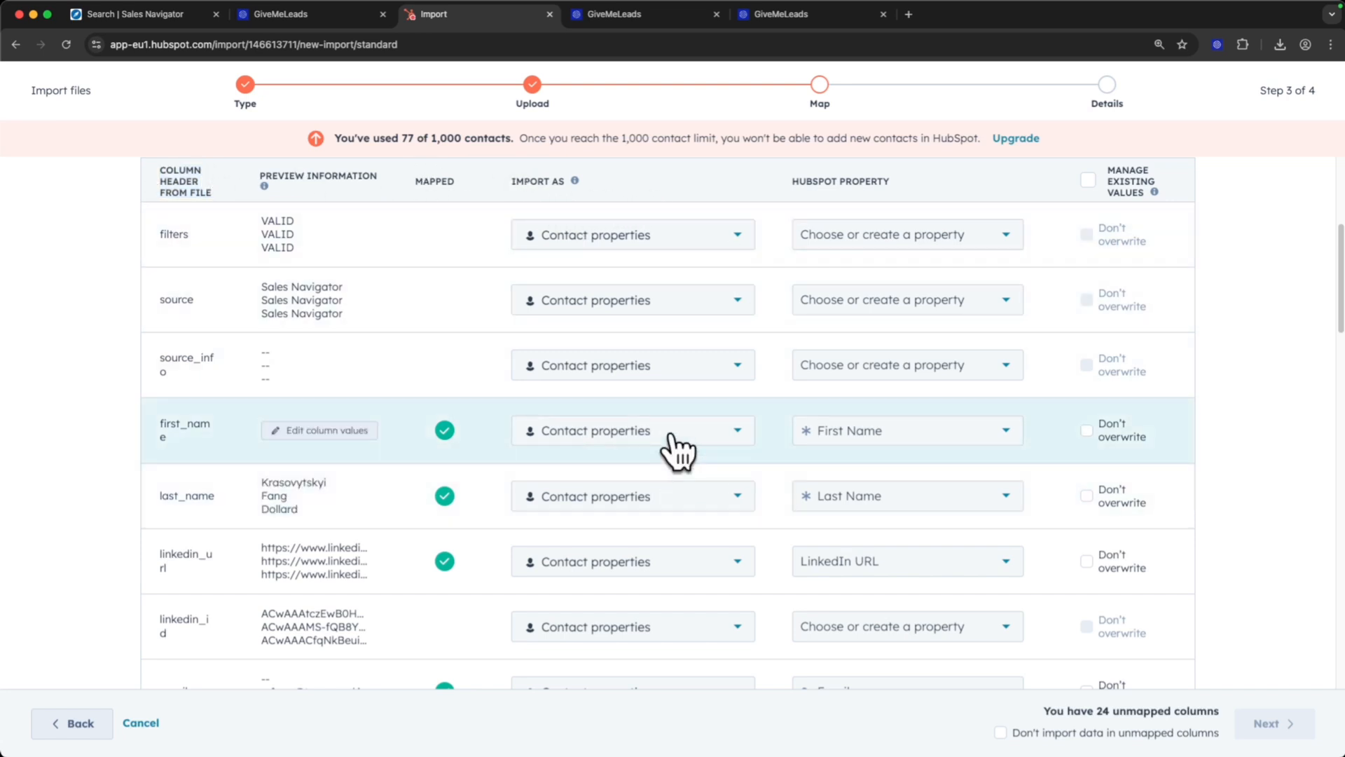
Compare the file's columns with their HubSpot properties, from the first_name match down to the company columns
drag(792, 181, 919, 204)
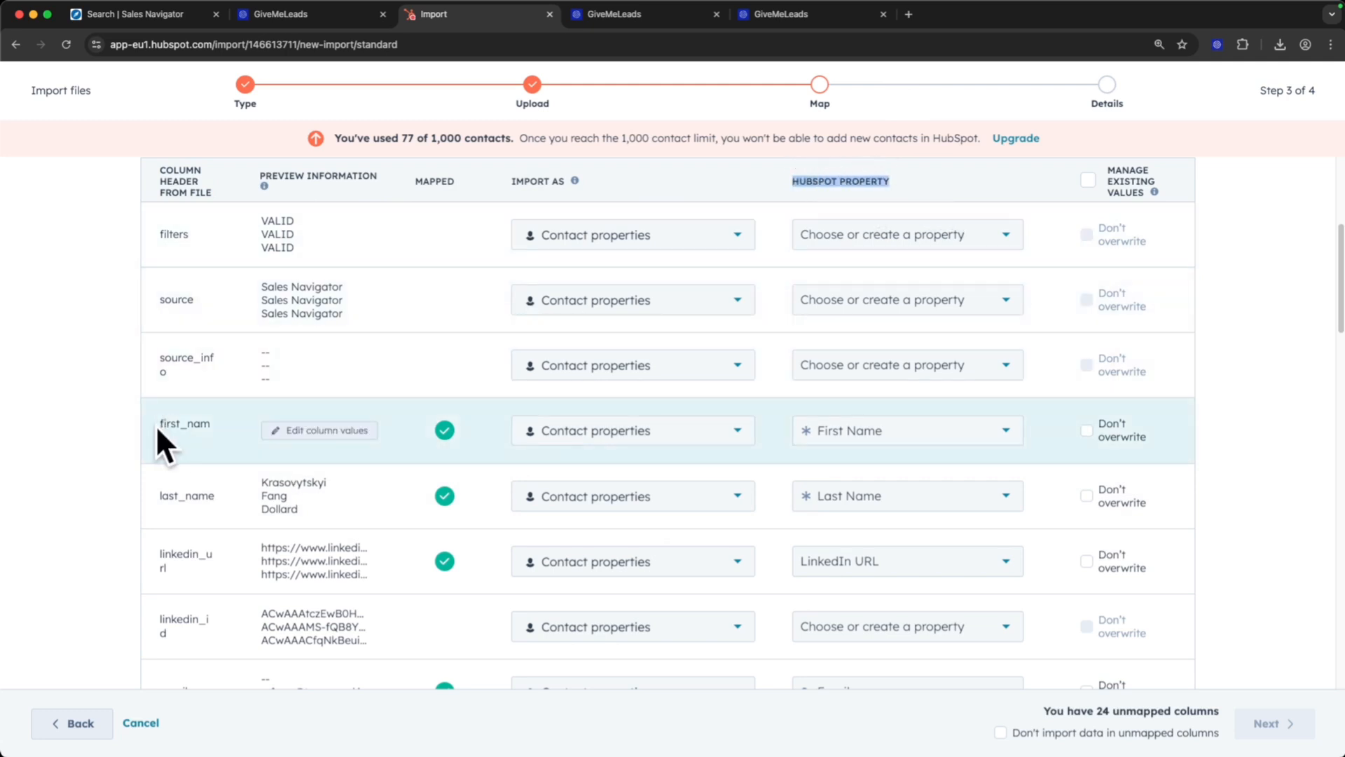
drag(159, 423, 200, 440)
click(105, 430)
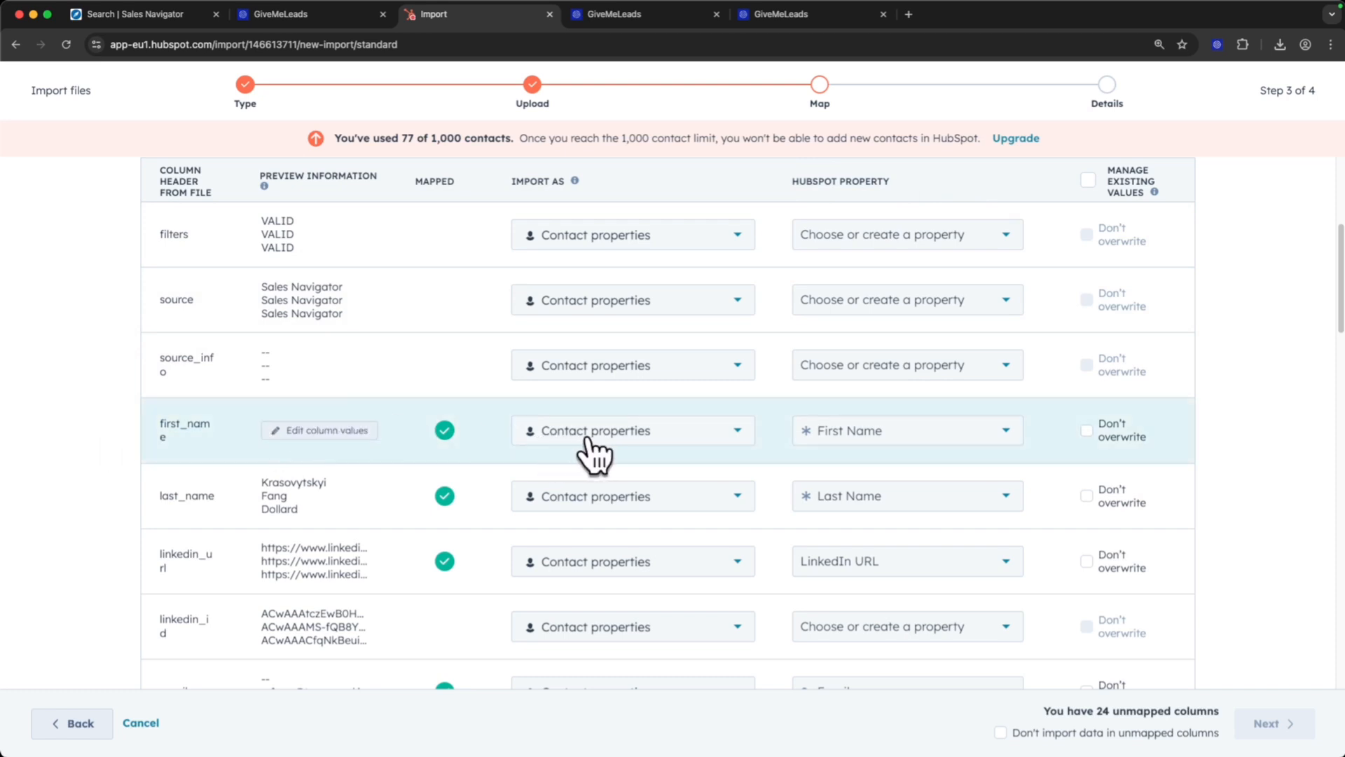
mouse_move(878, 434)
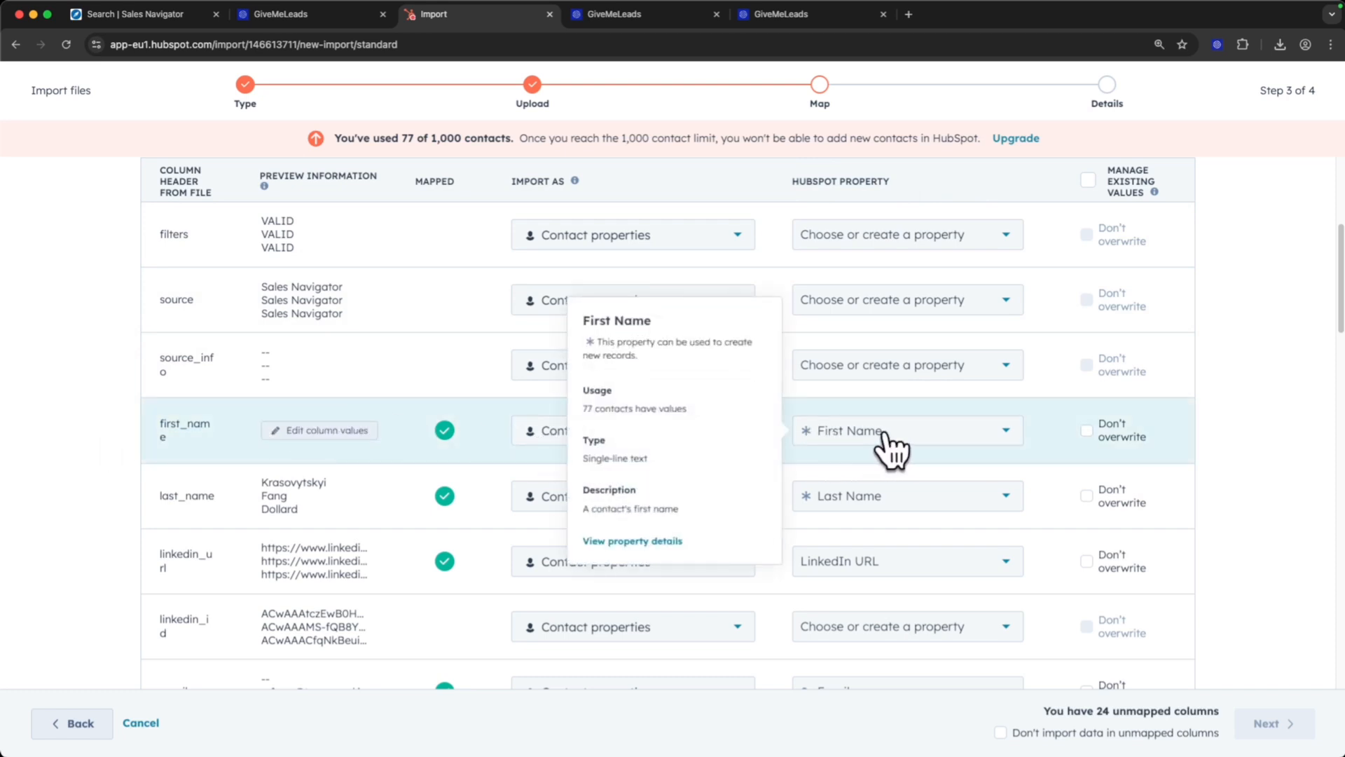
scroll(371, 413, up, 1)
scroll(379, 399, down, 2)
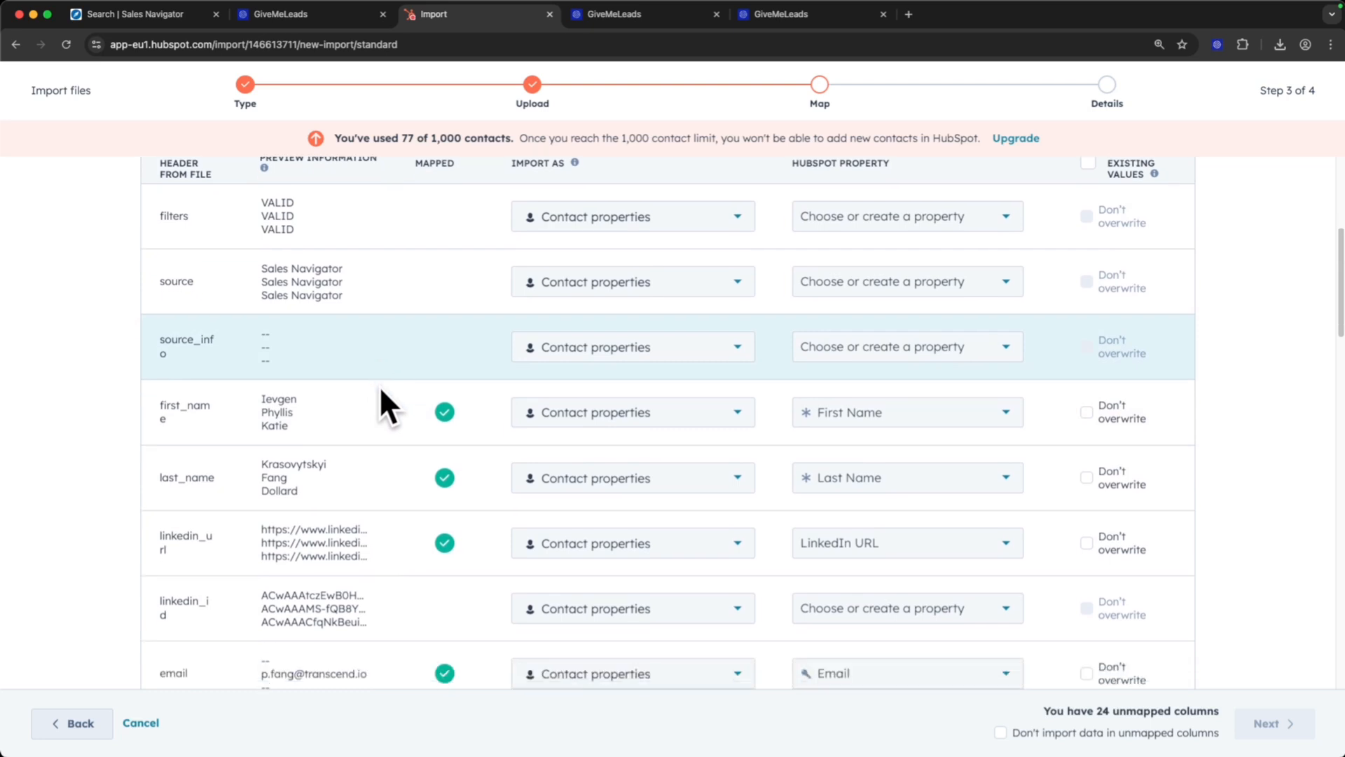
scroll(458, 323, up, 4)
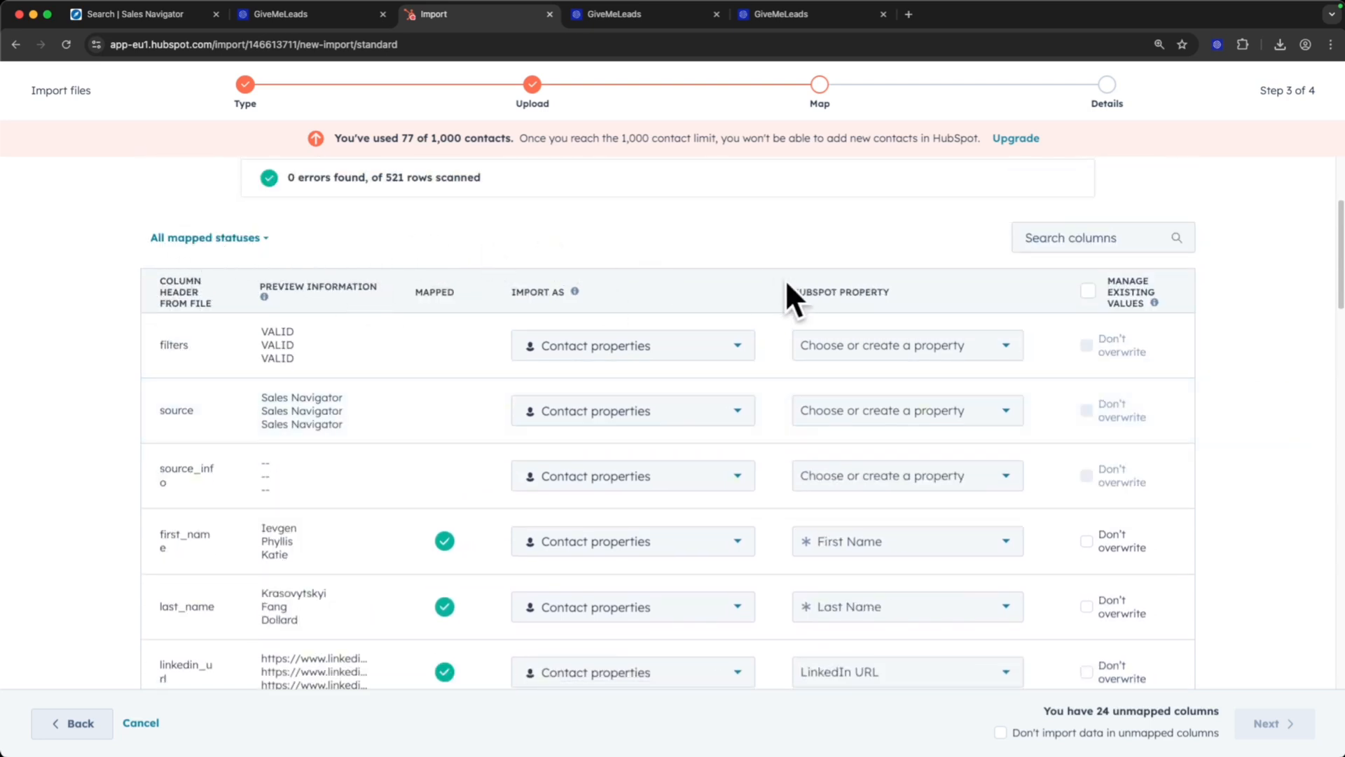
scroll(157, 380, down, 3)
drag(187, 383, 534, 399)
mouse_move(887, 396)
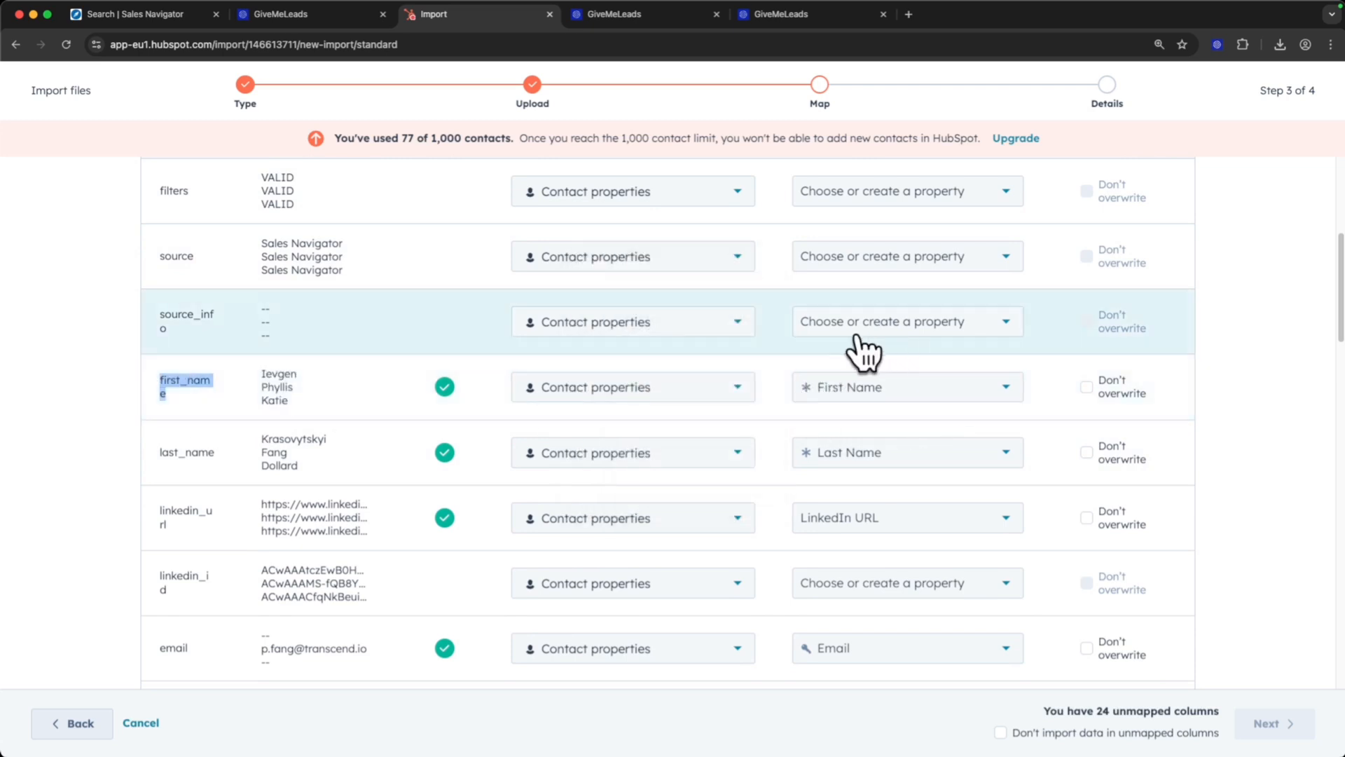
scroll(806, 332, down, 2)
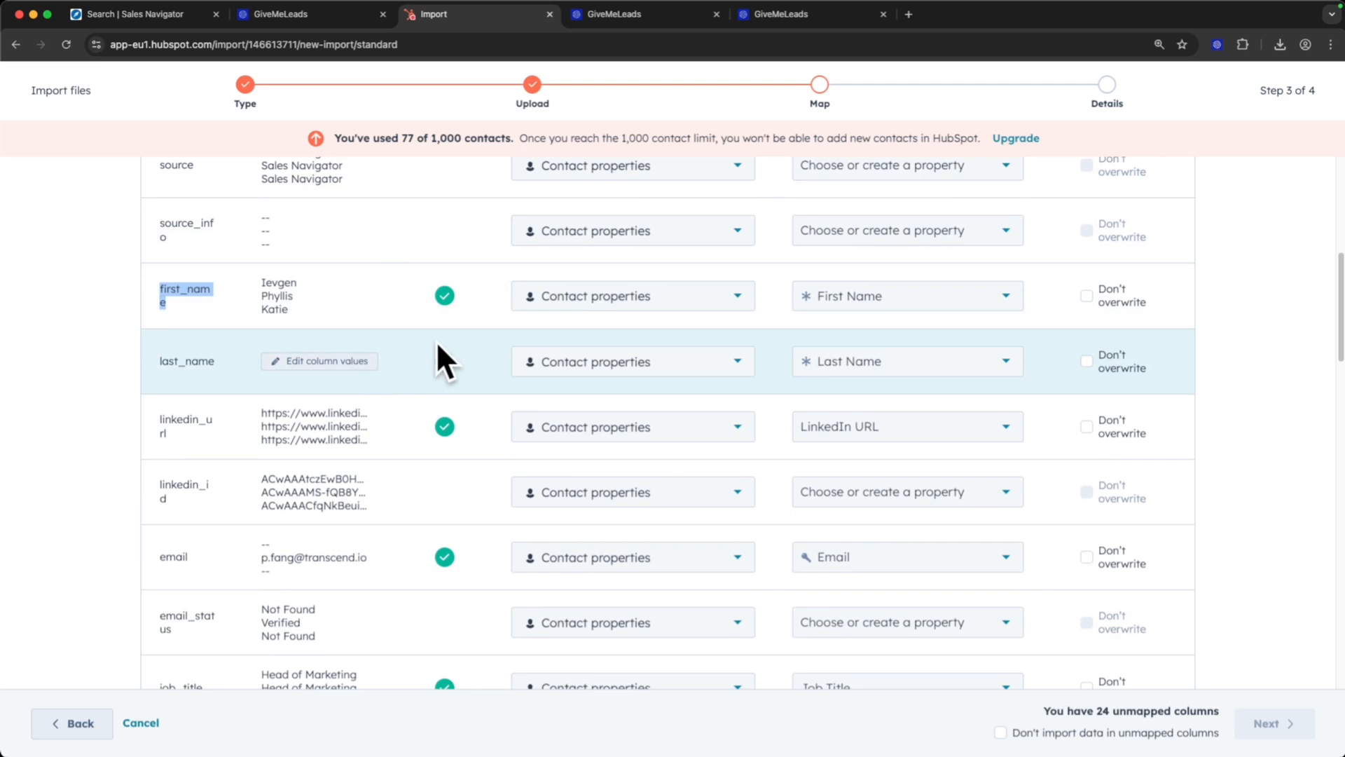
scroll(438, 338, down, 10)
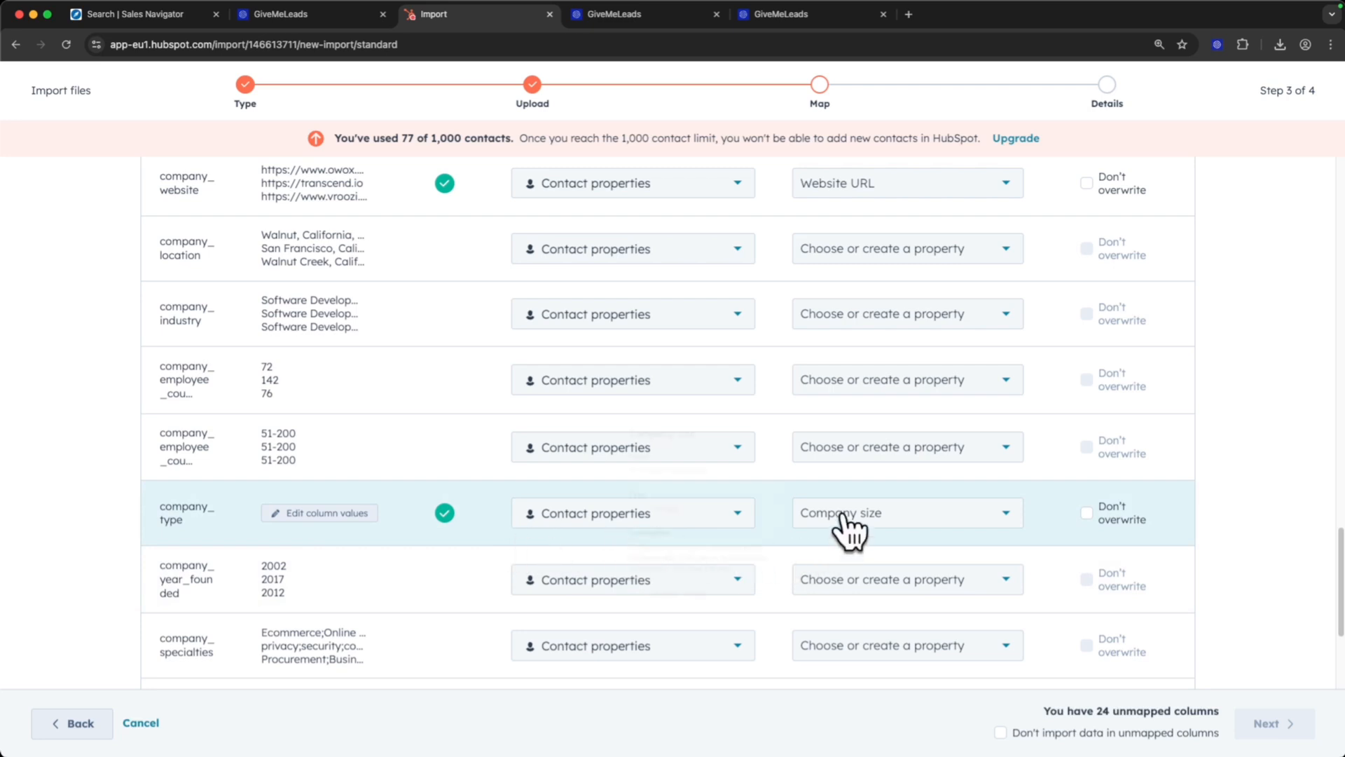
Check the HubSpot property choices and the import options for the company_type column
mouse_move(845, 522)
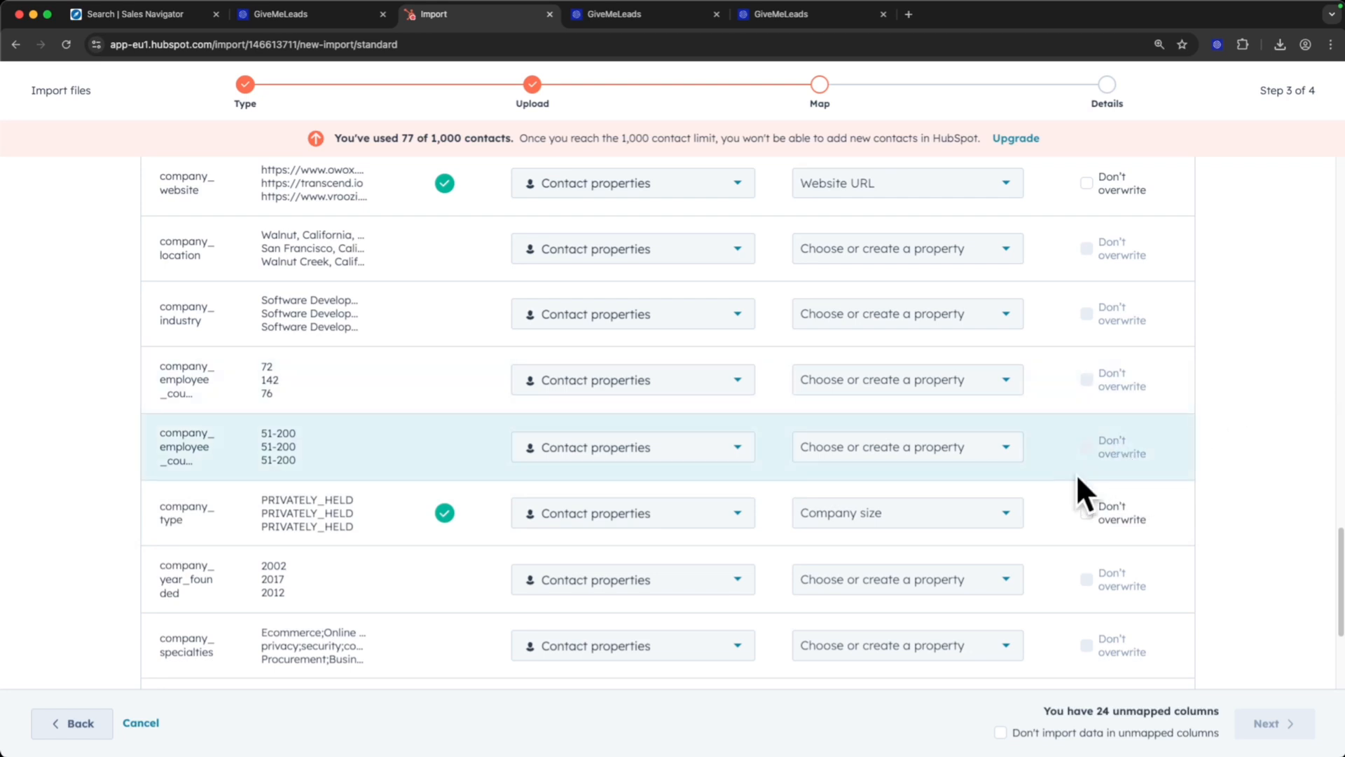
click(1006, 516)
scroll(927, 390, down, 1)
scroll(928, 390, up, 1)
click(1258, 435)
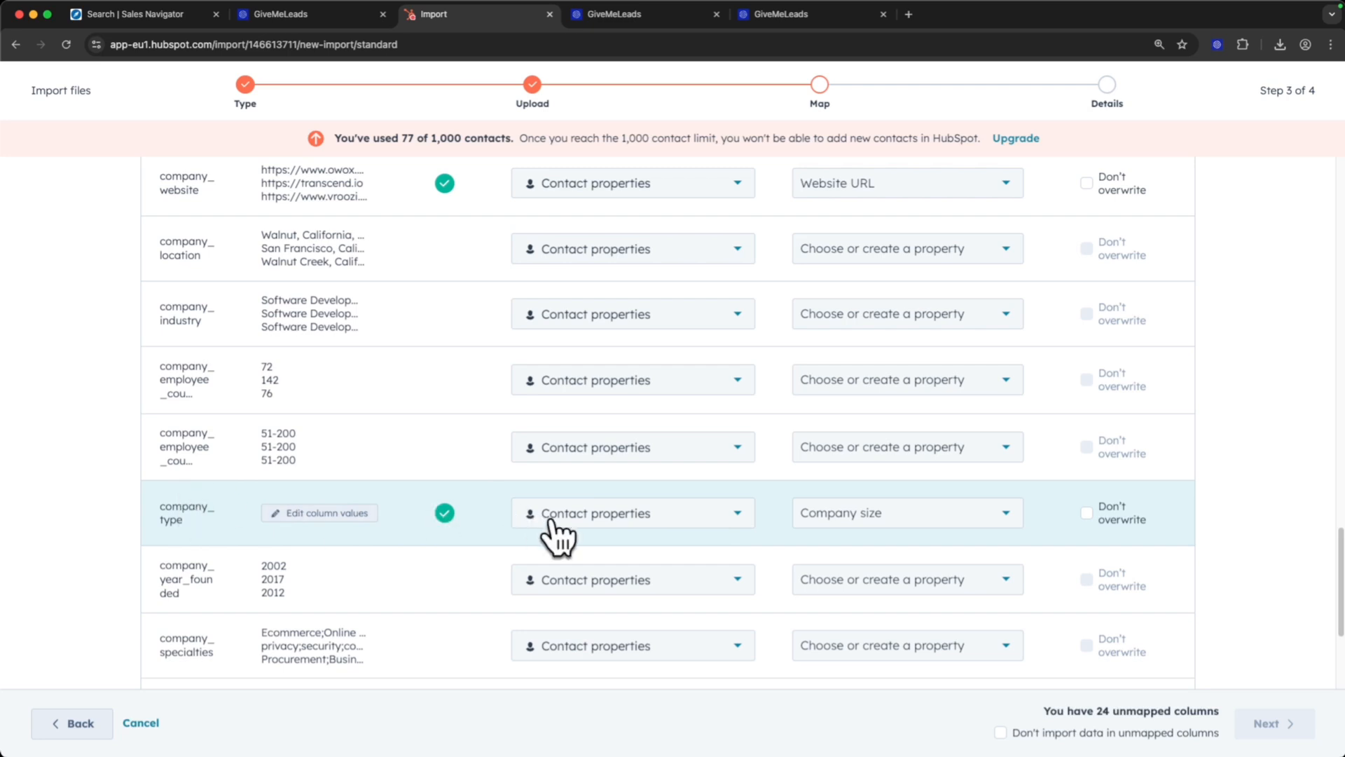
click(582, 515)
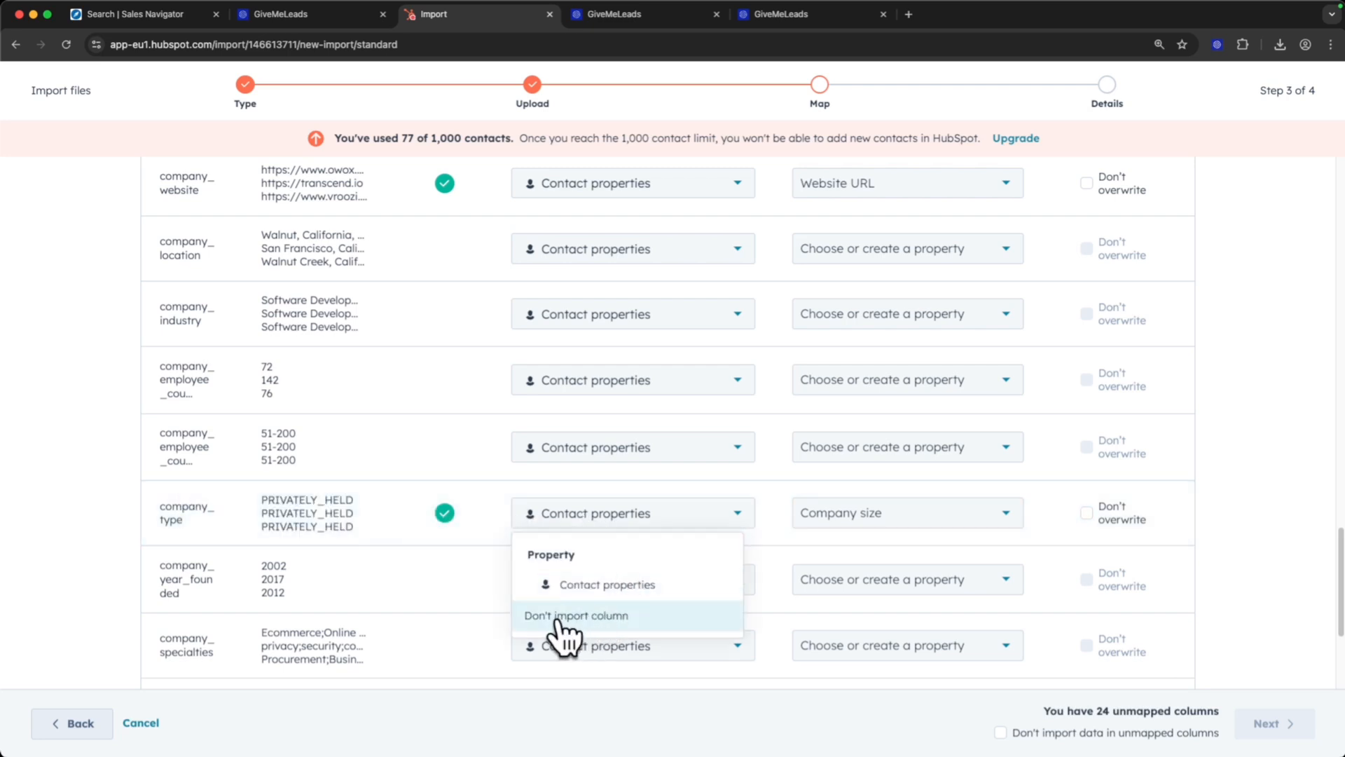
Leave the data in unmapped columns out of the import and continue to the final details
scroll(560, 622, up, 15)
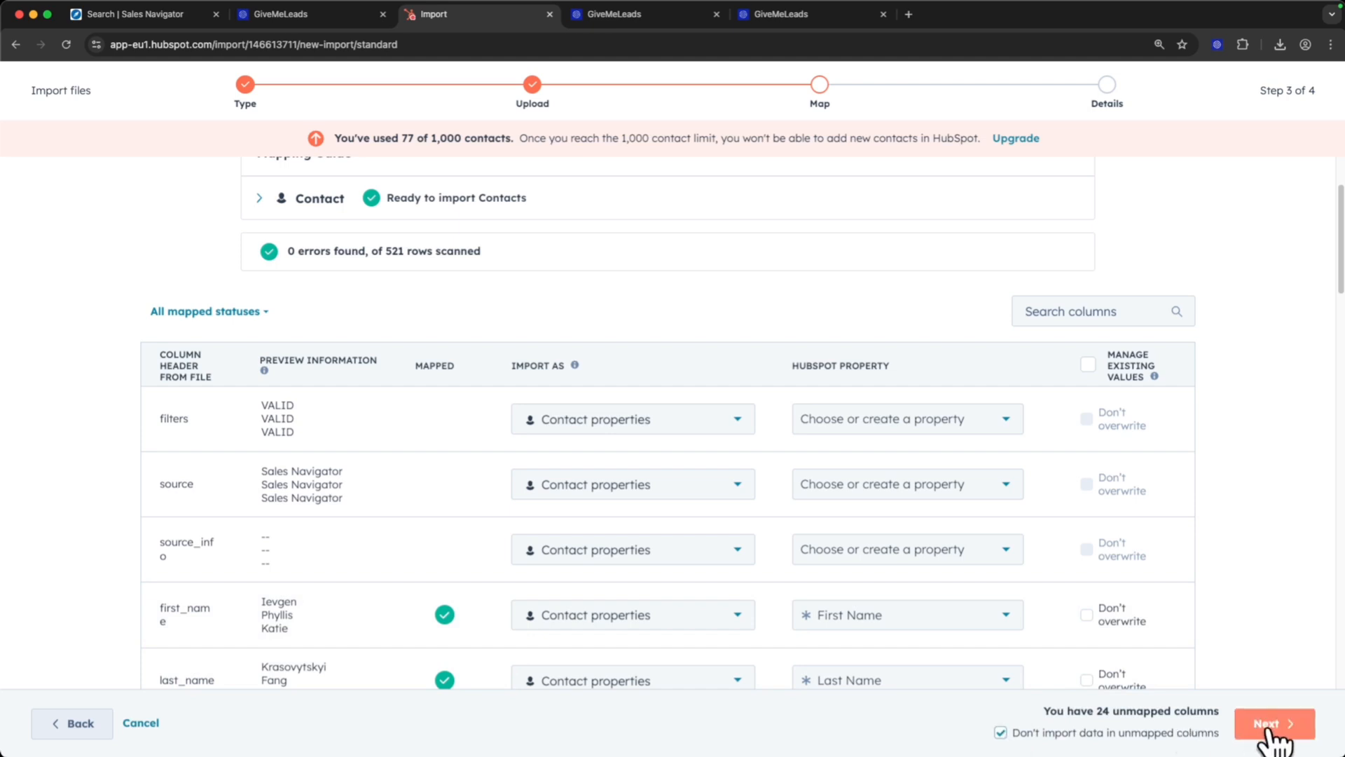
click(1269, 730)
Keep the file name as the import name, set the legal basis to "Legitimate interest - Lead" and finish the import
click(519, 237)
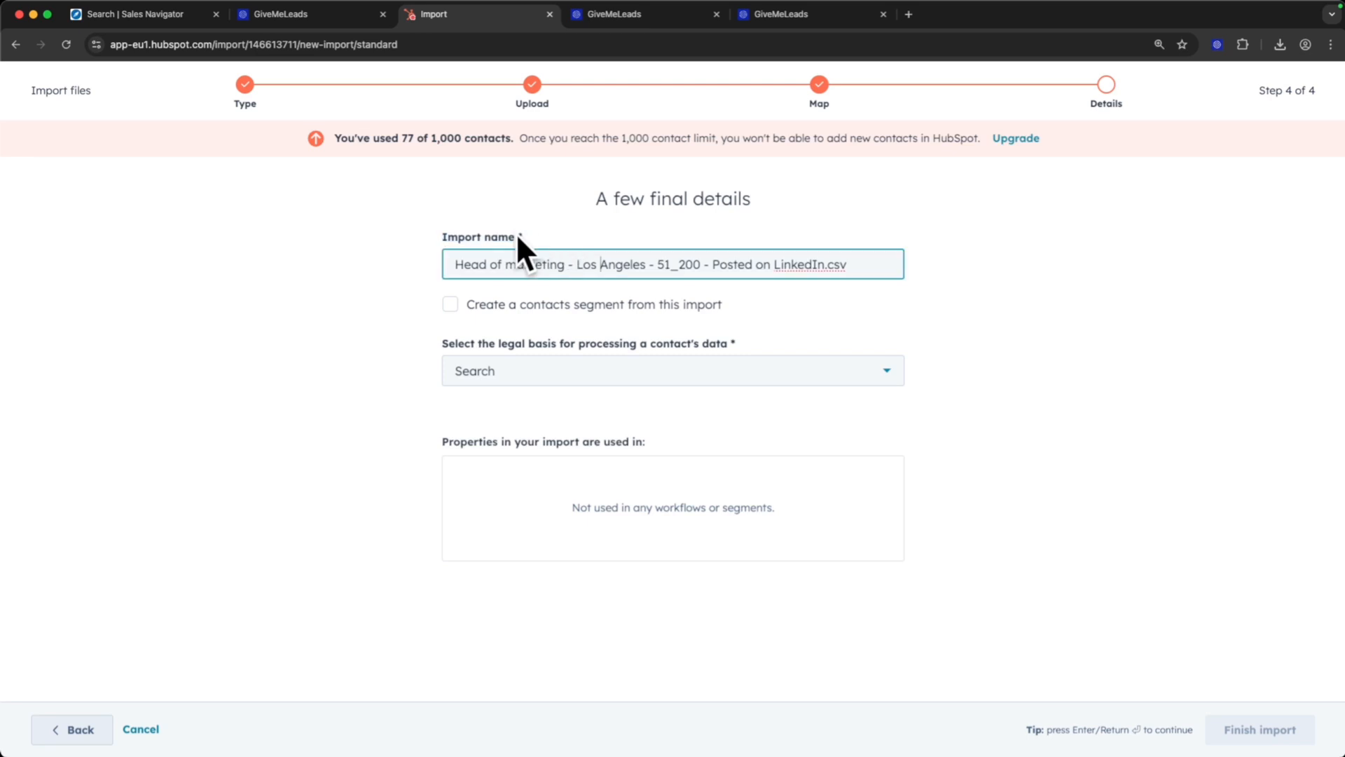
drag(450, 264, 709, 264)
click(976, 322)
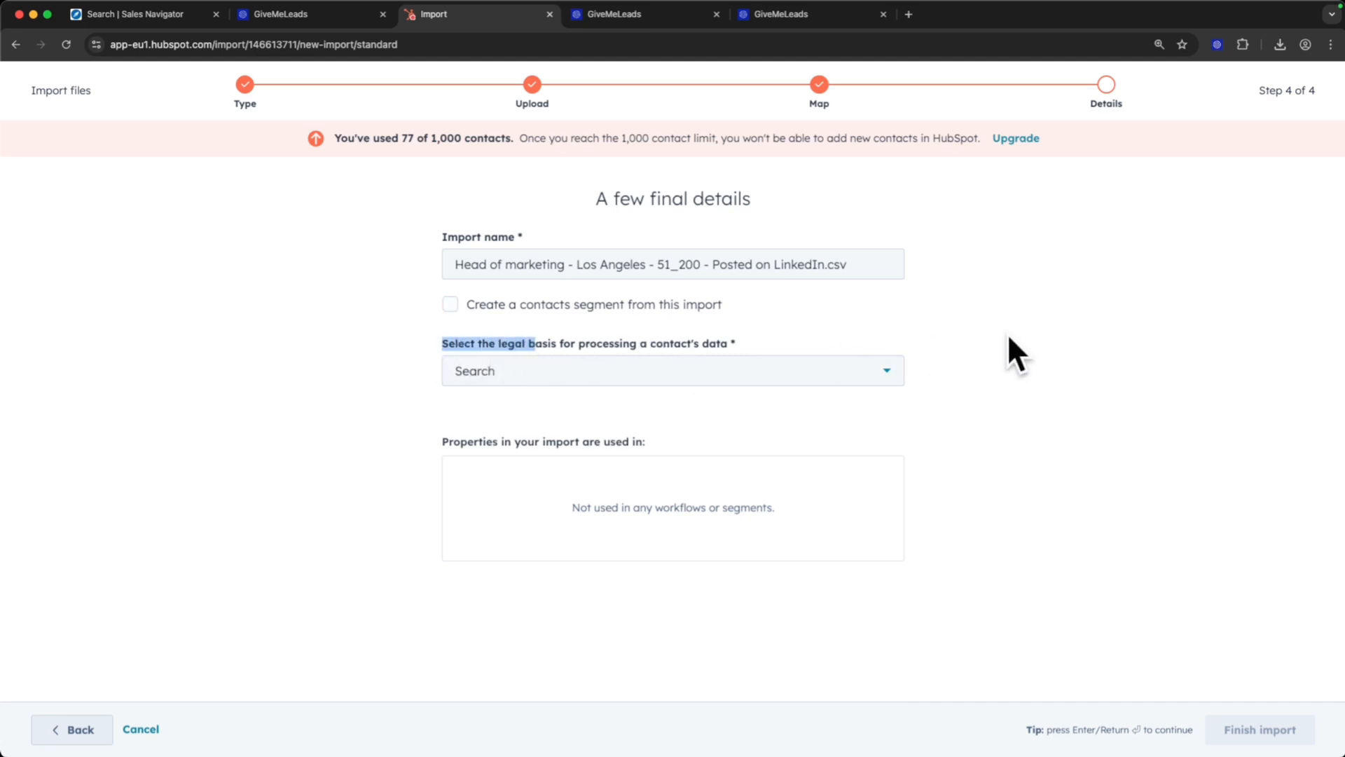
click(890, 371)
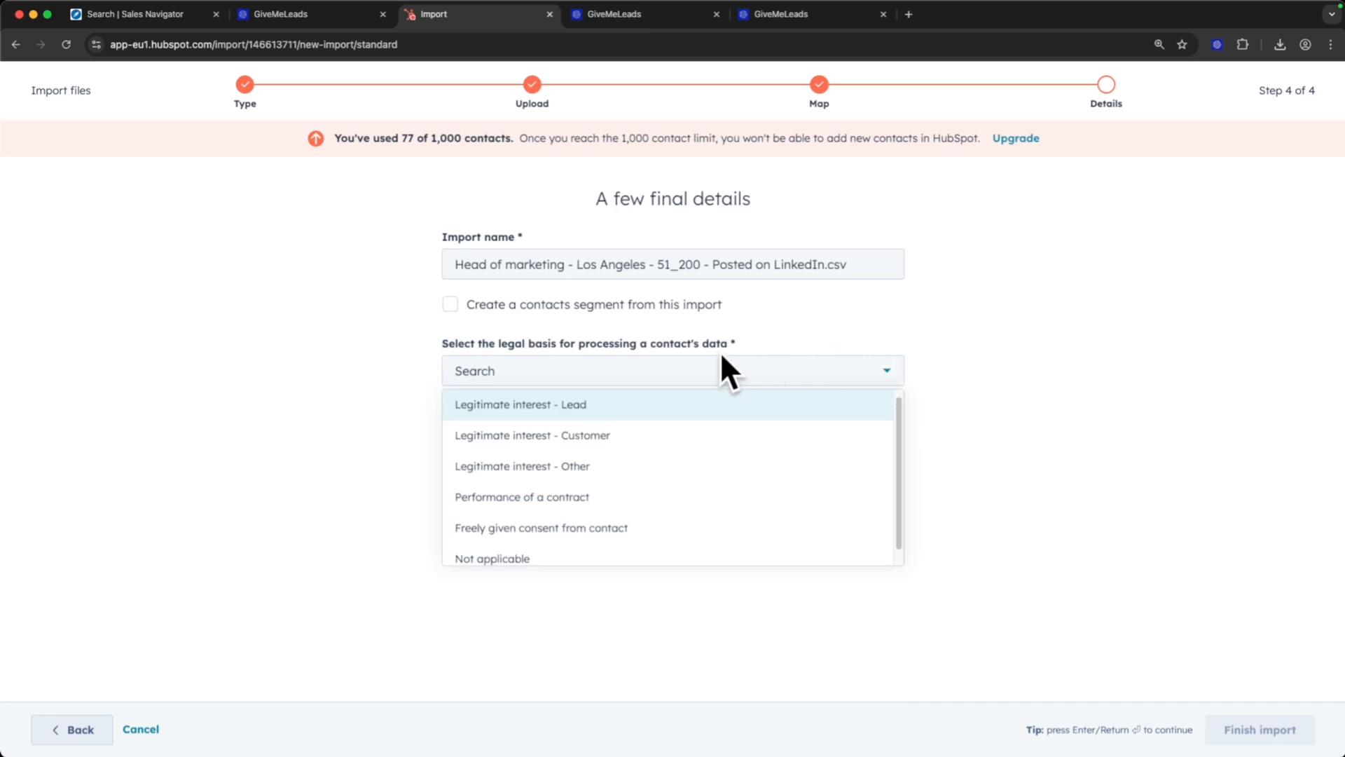
click(599, 406)
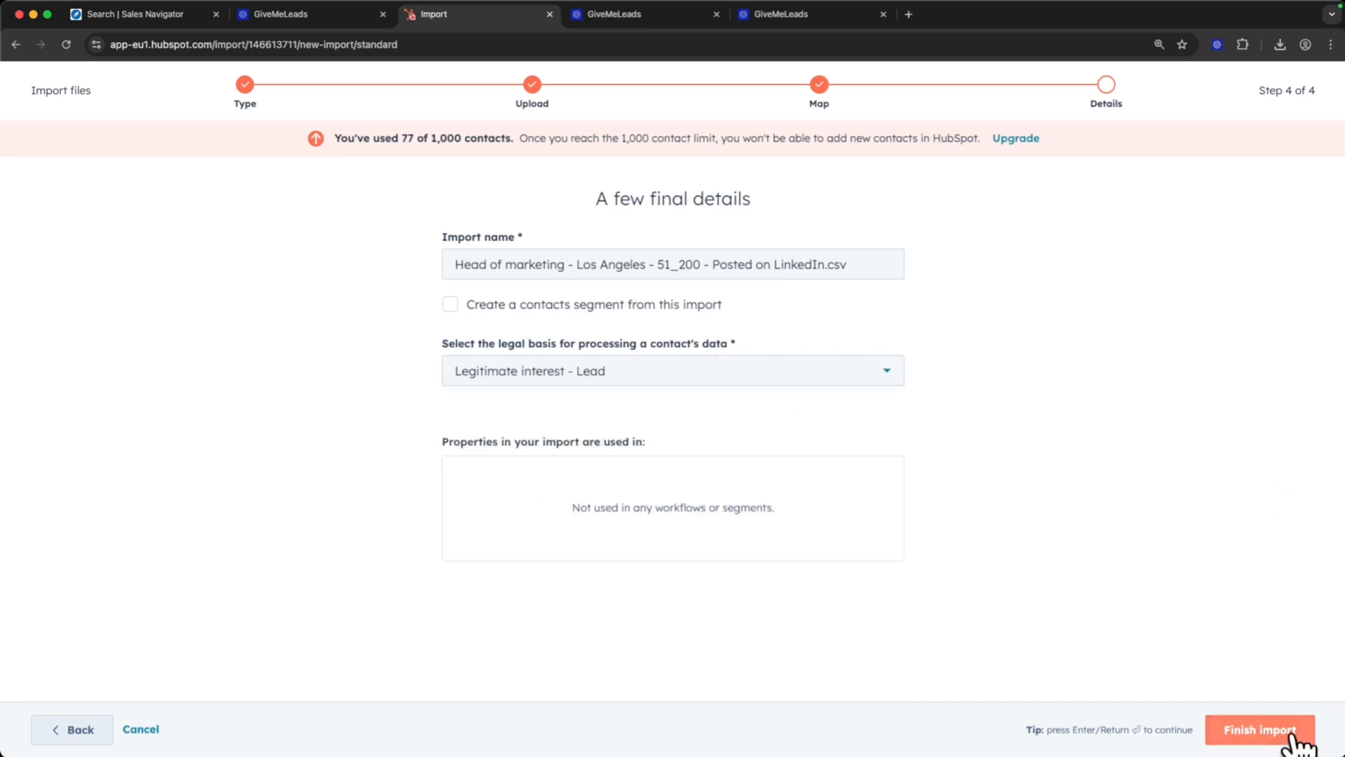
click(1284, 732)
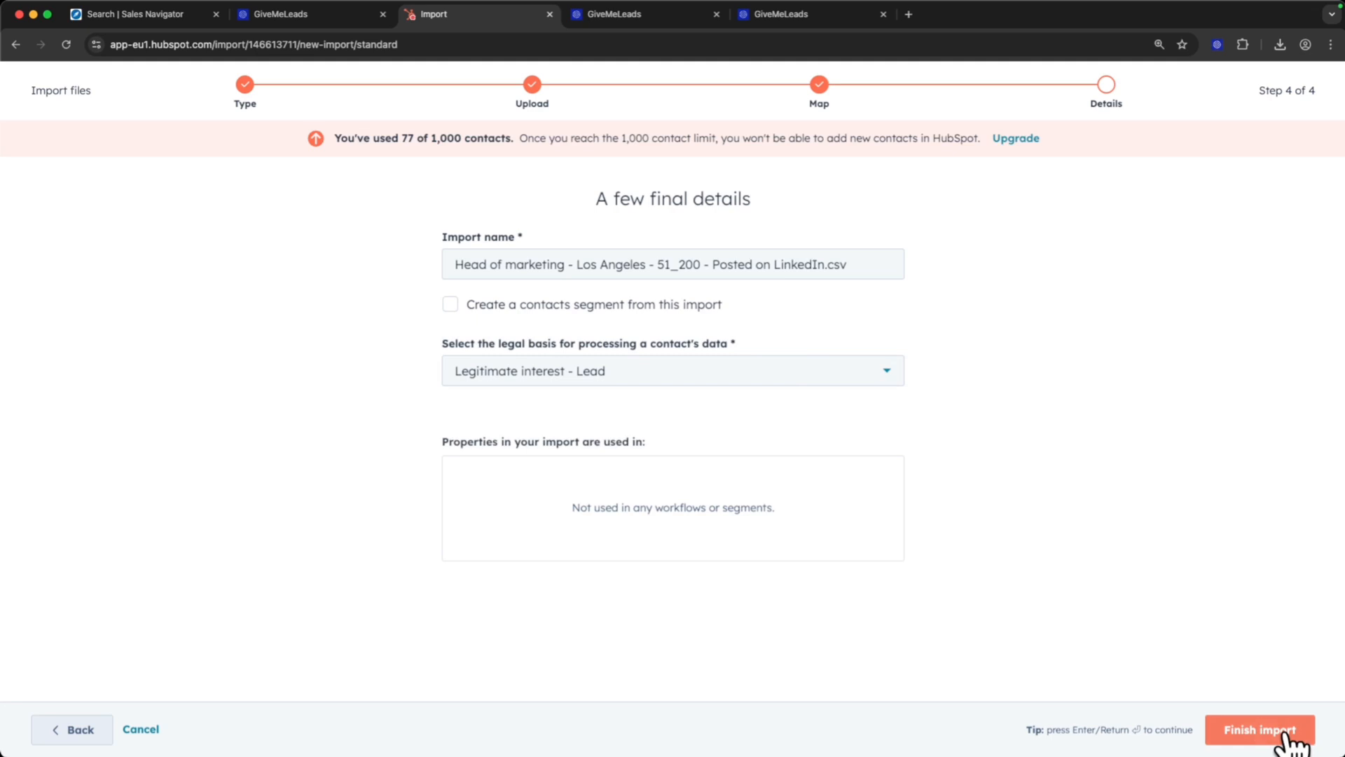
scroll(717, 455, down, 3)
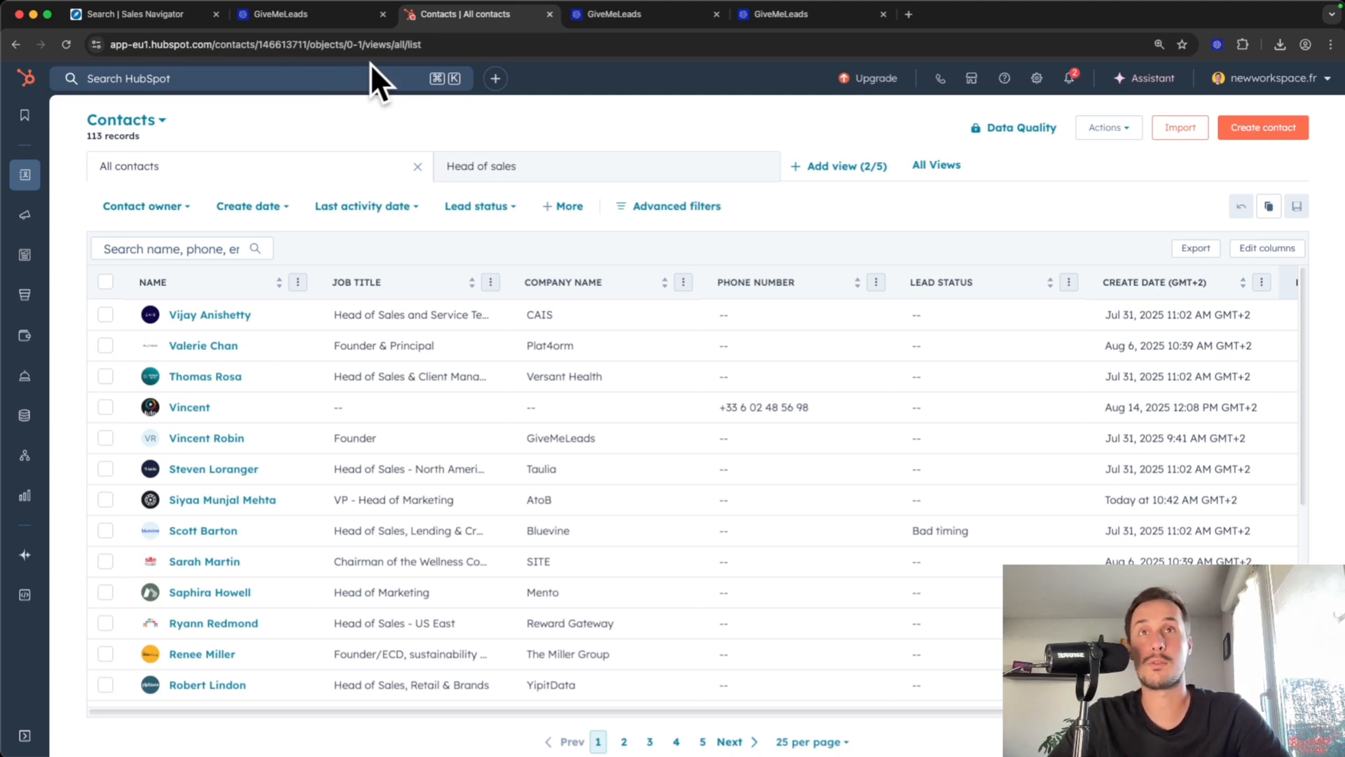
Filter all contacts by a create date of Today and look over the newly imported records
click(283, 210)
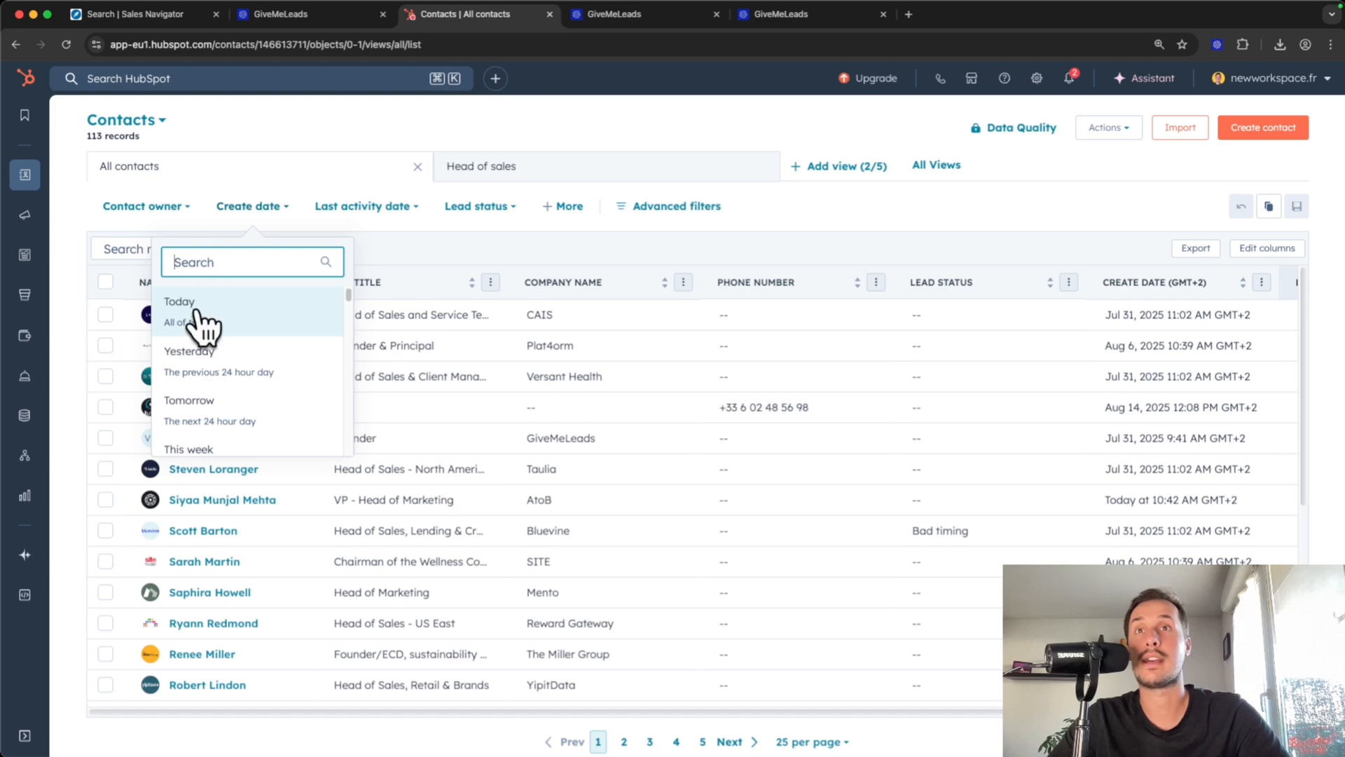
click(198, 324)
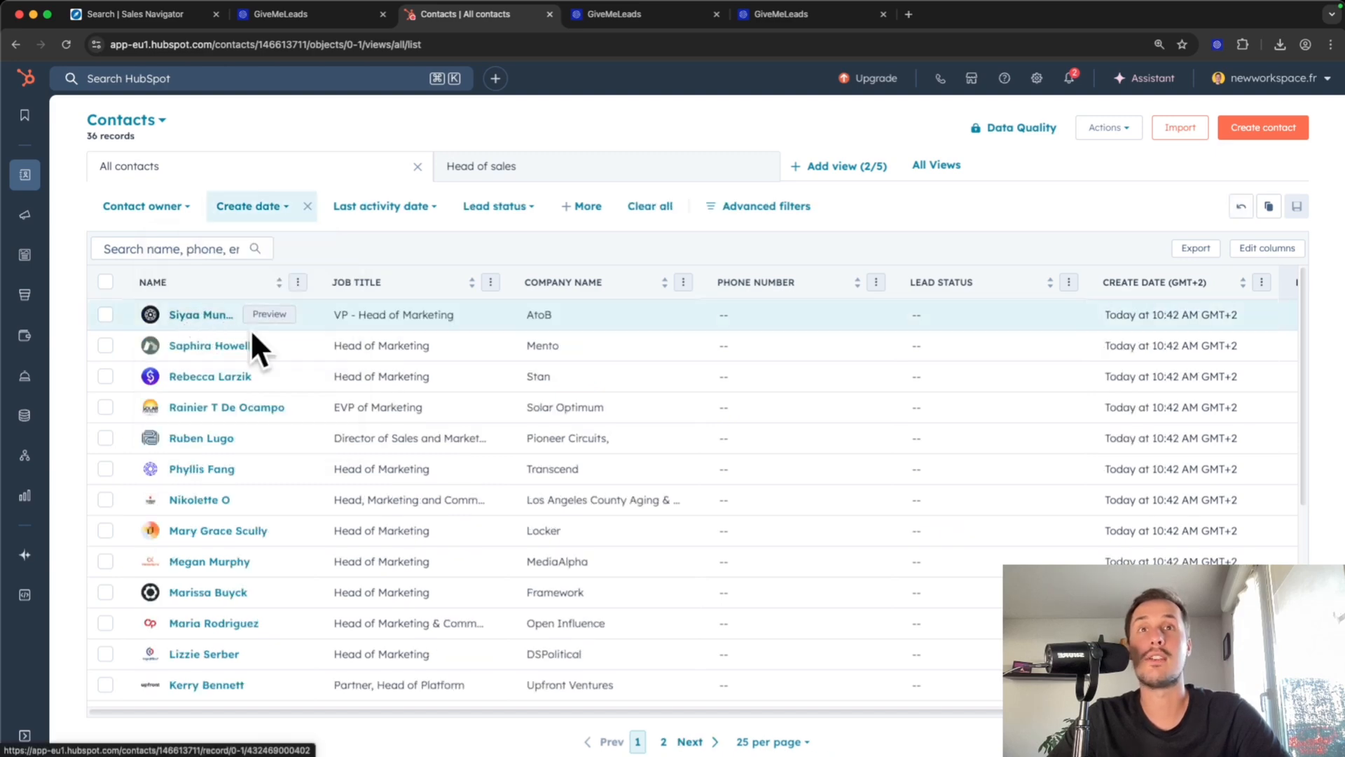
scroll(381, 369, down, 5)
scroll(378, 385, up, 5)
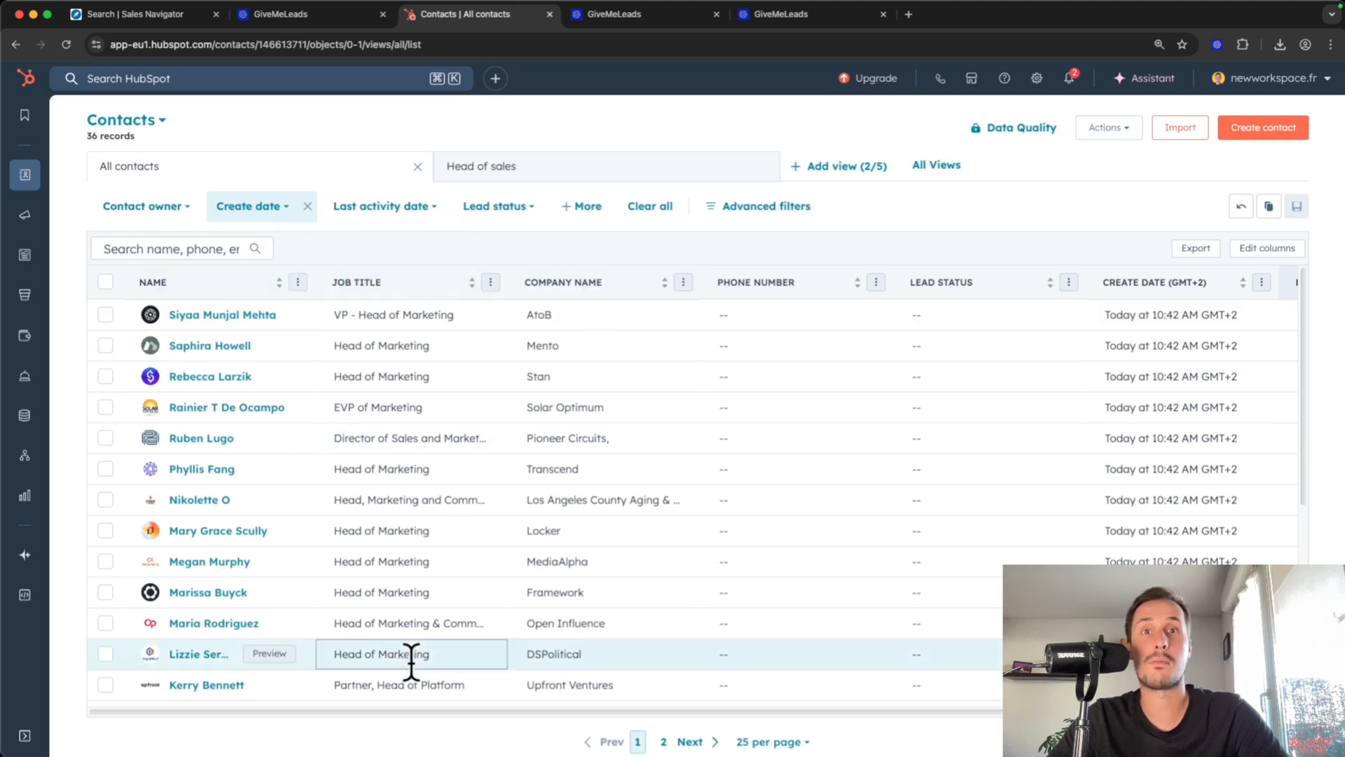
drag(401, 709, 360, 710)
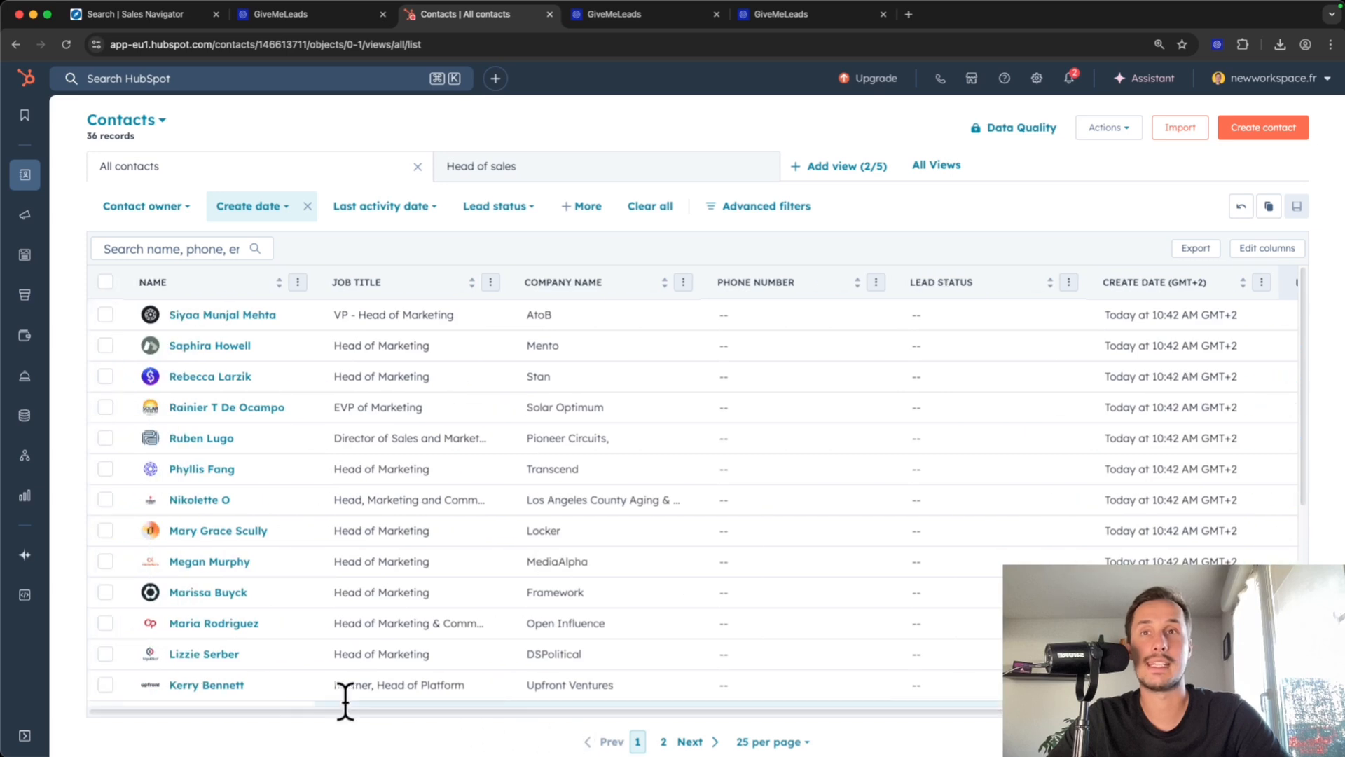